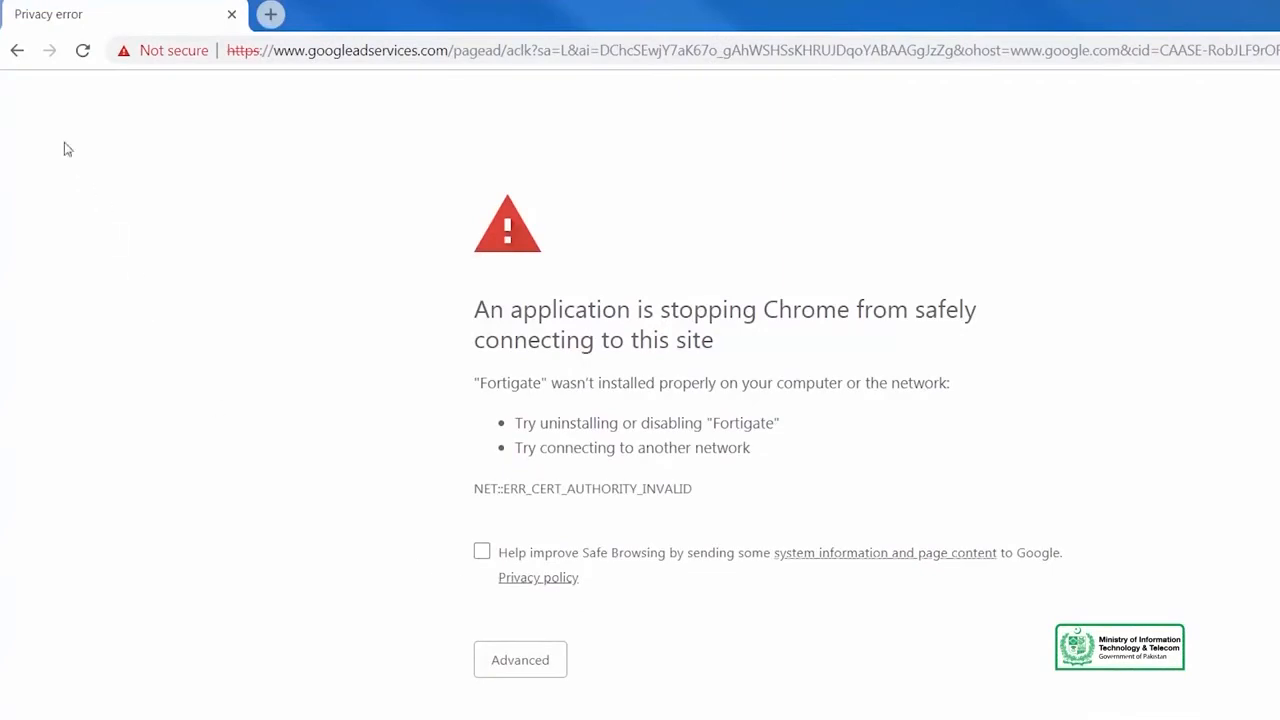
Leave the certificate warning page and look through the feature sections on the Jetpack home page.
left_click(18, 52)
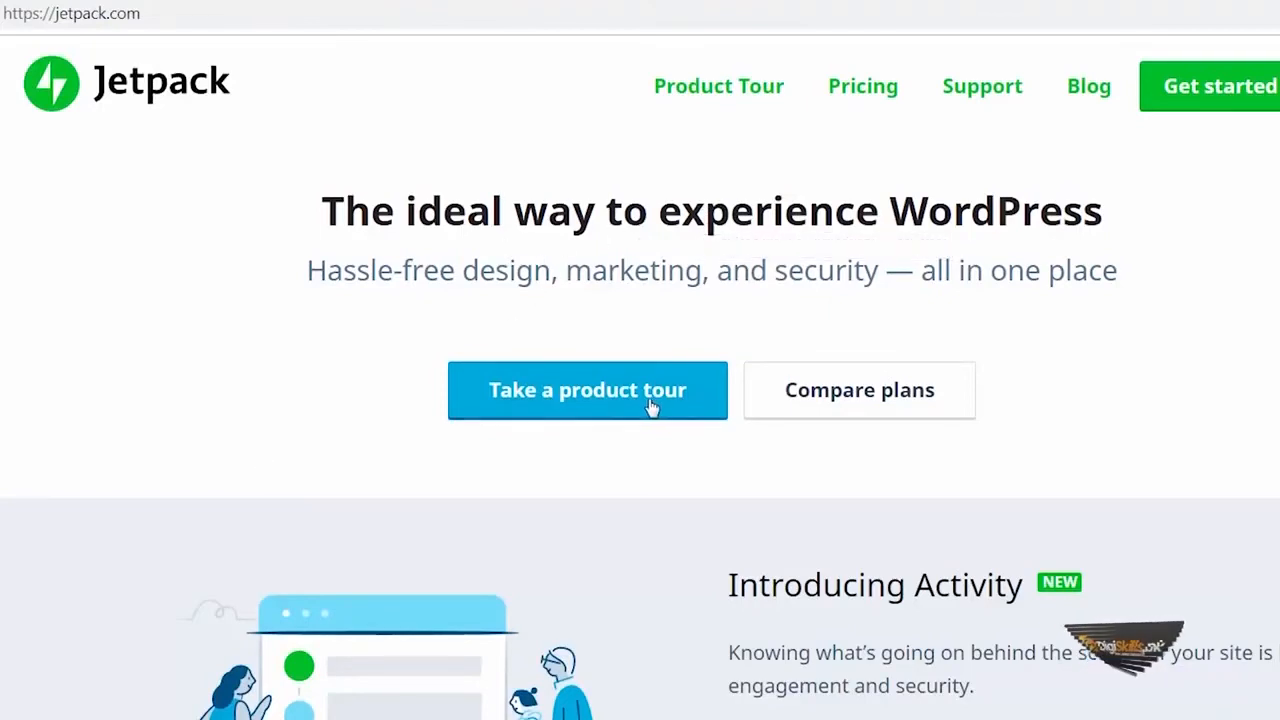
scroll(626, 483, "down", 7)
scroll(627, 484, "up", 5)
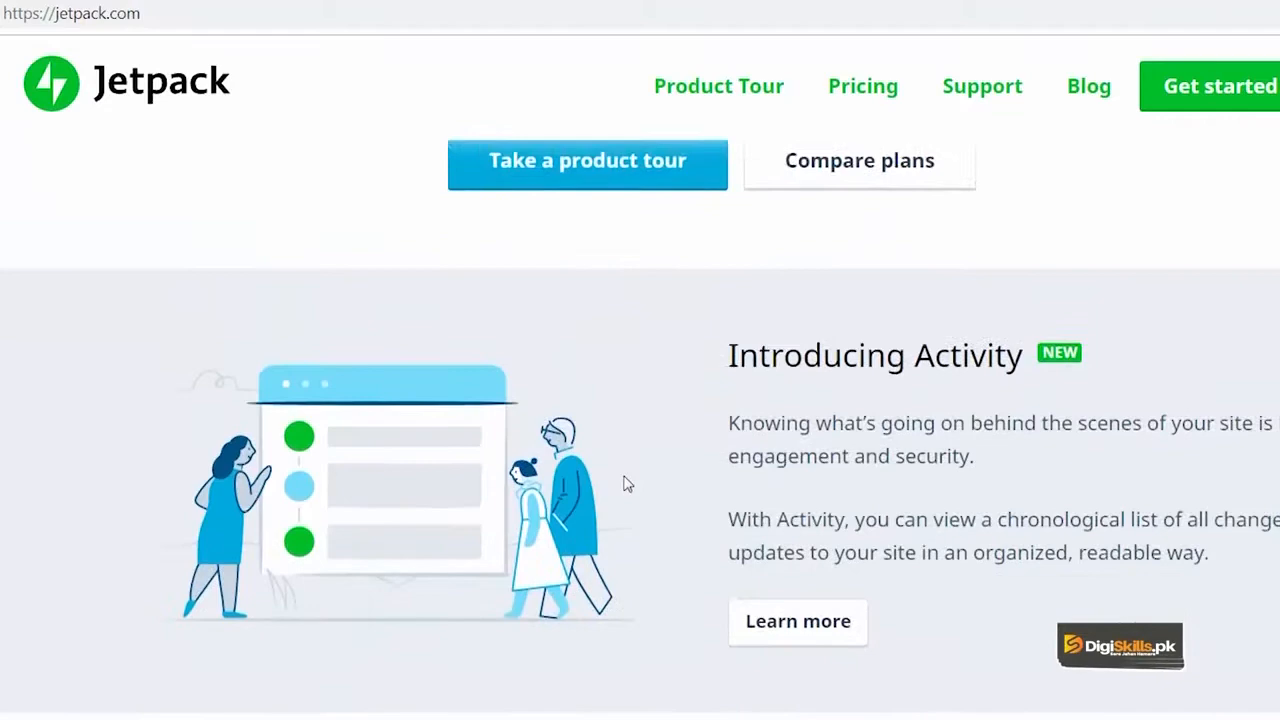
scroll(627, 484, "up", 2)
scroll(627, 480, "down", 15)
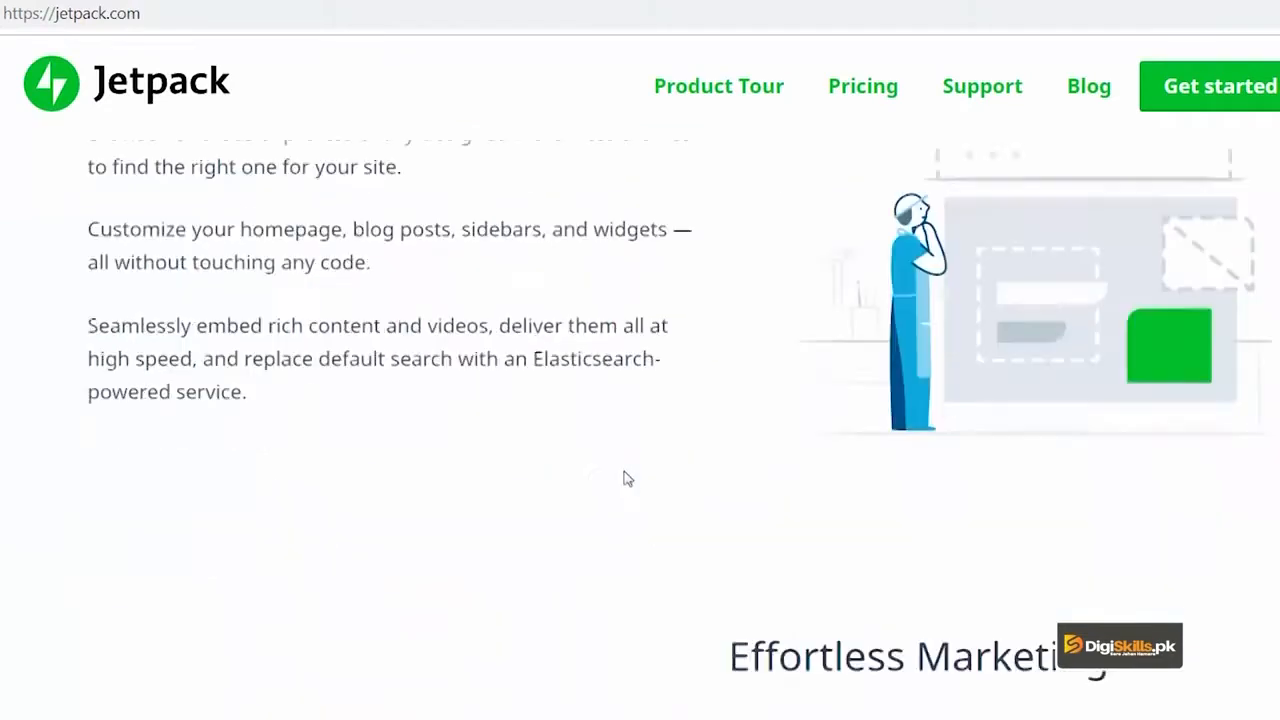
scroll(627, 480, "up", 15)
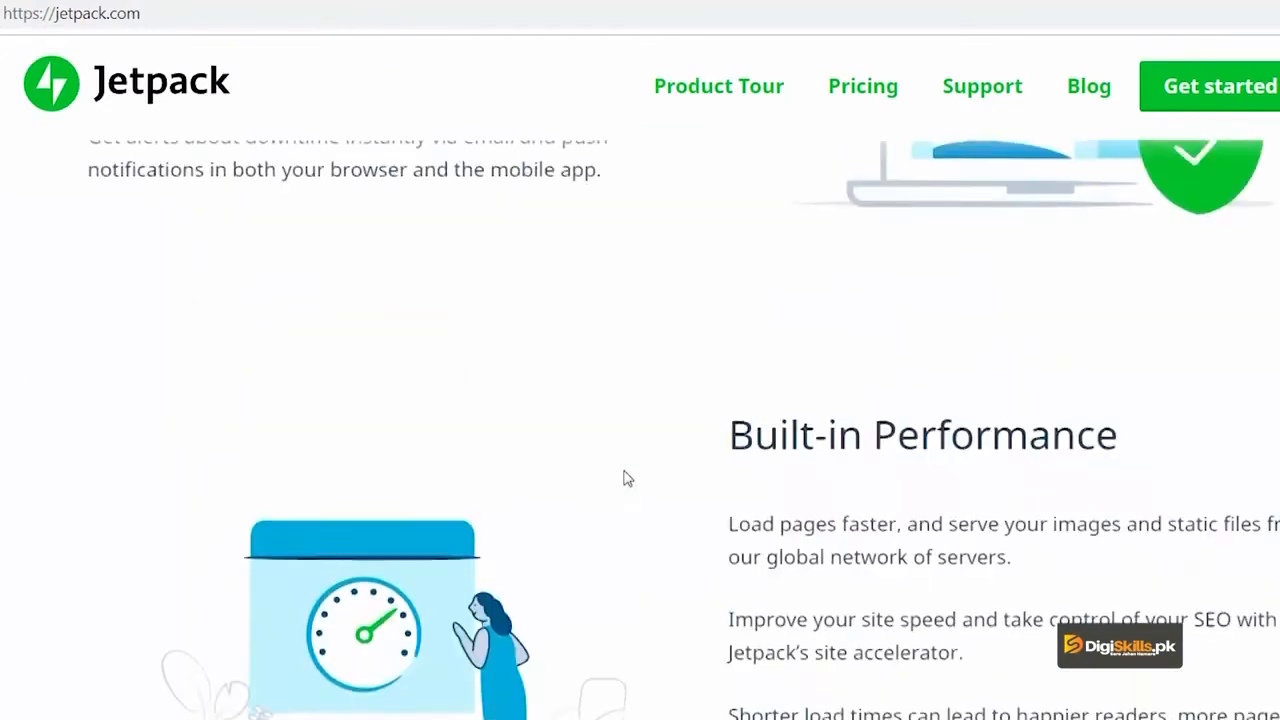
scroll(627, 473, "down", 5)
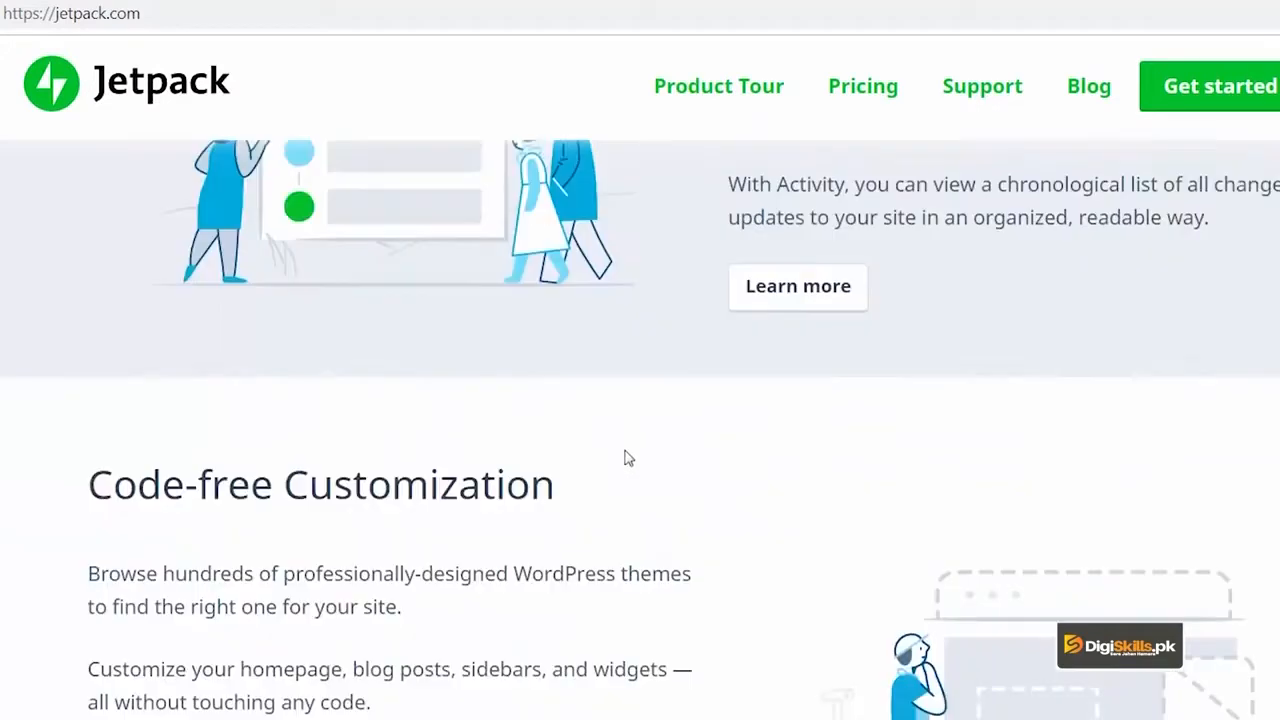
scroll(623, 457, "up", 4)
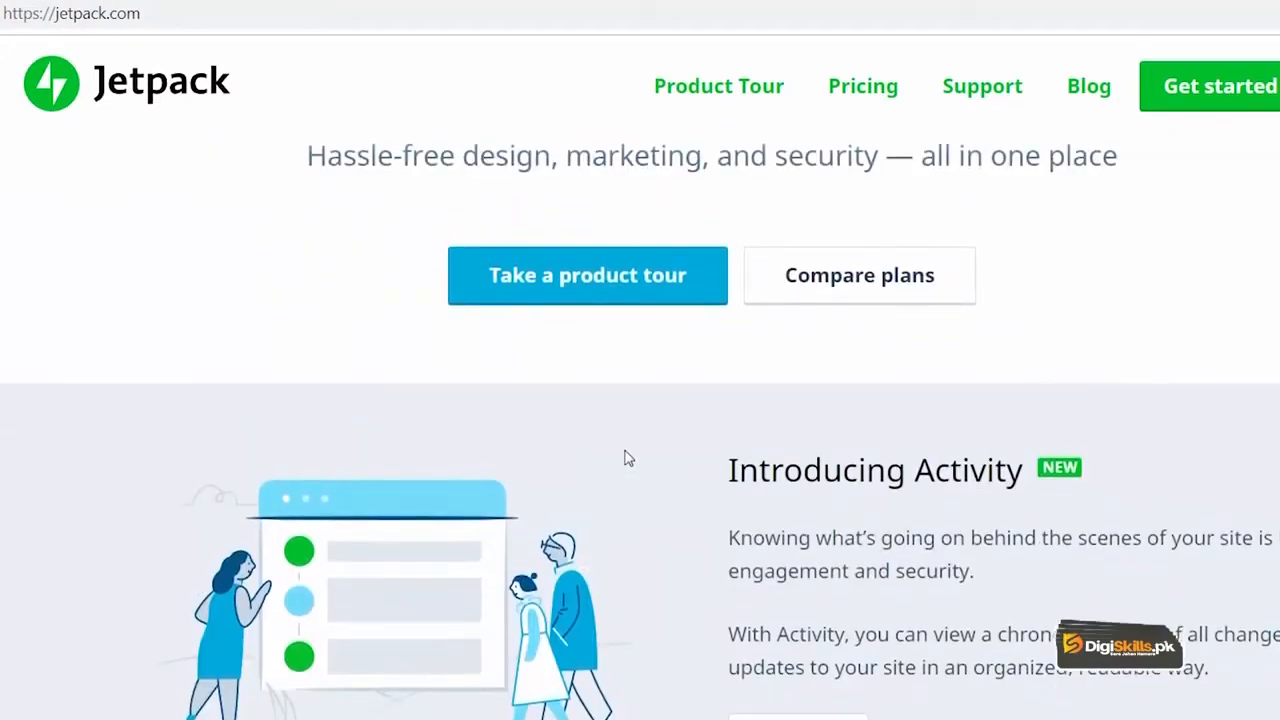
scroll(627, 458, "down", 15)
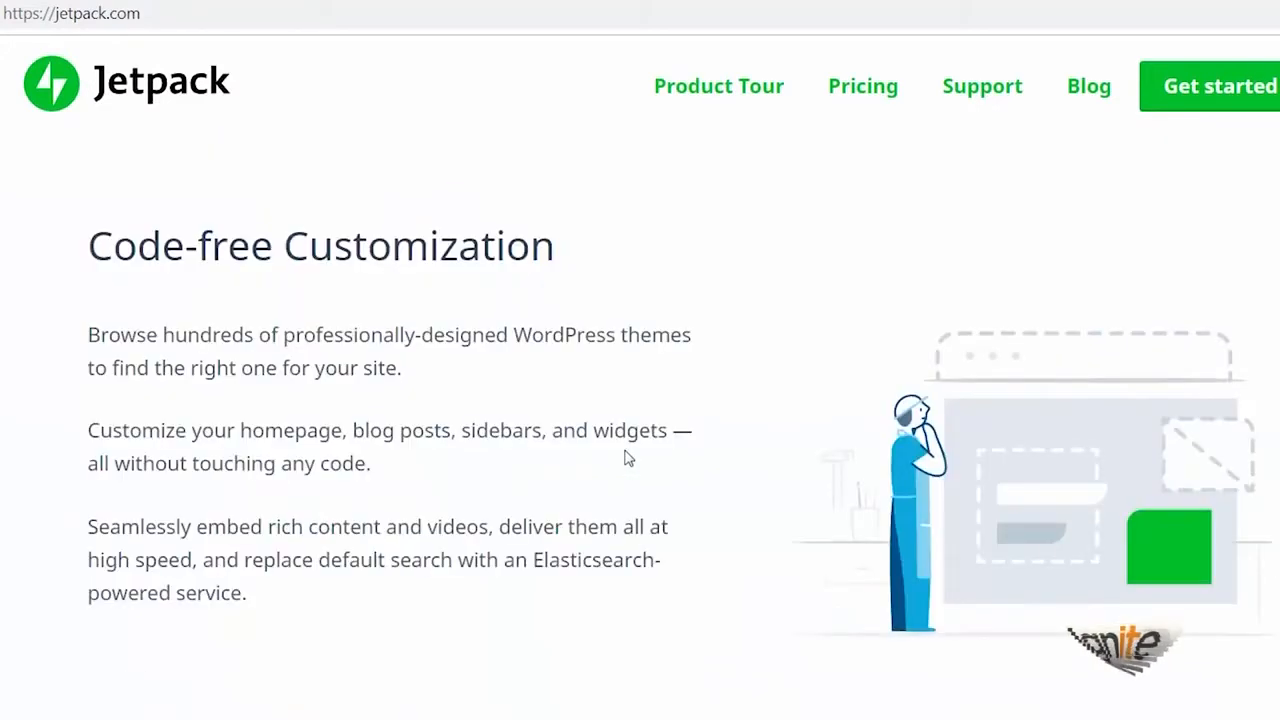
scroll(627, 458, "down", 4)
scroll(627, 458, "up", 20)
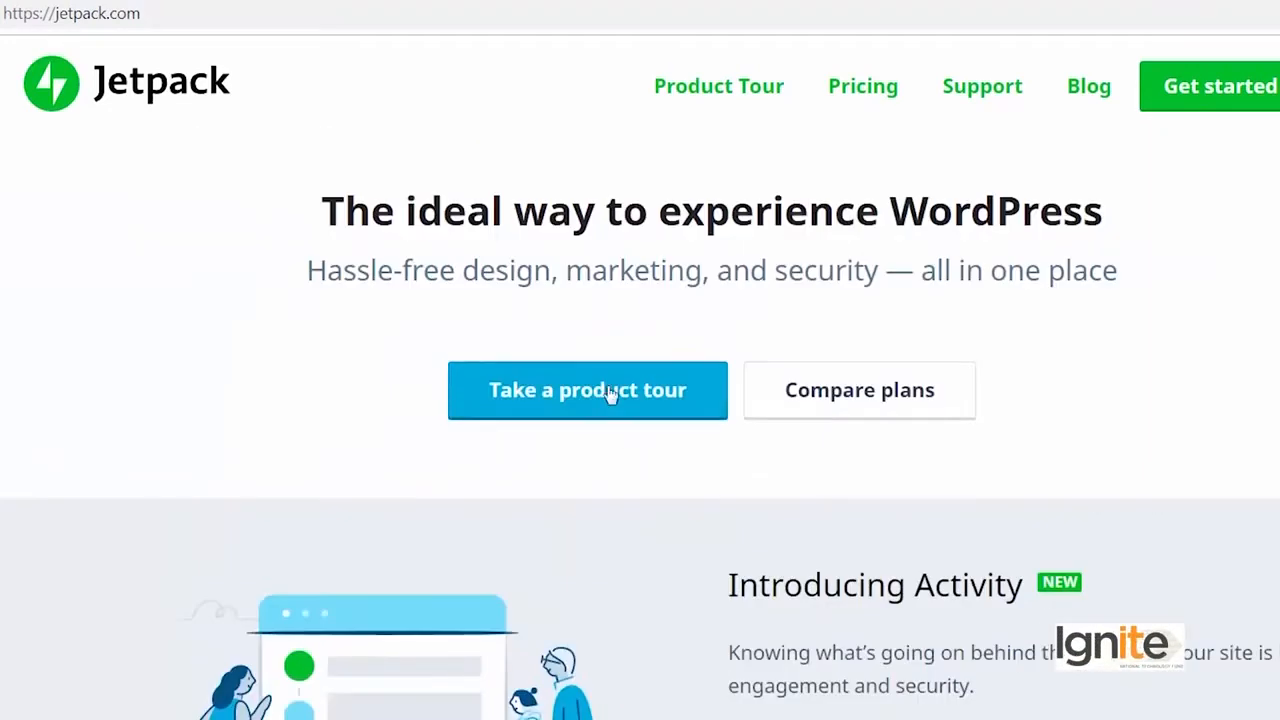
Take Jetpack's product tour, viewing the Optimize details and the section on keeping the site safe.
left_click(611, 391)
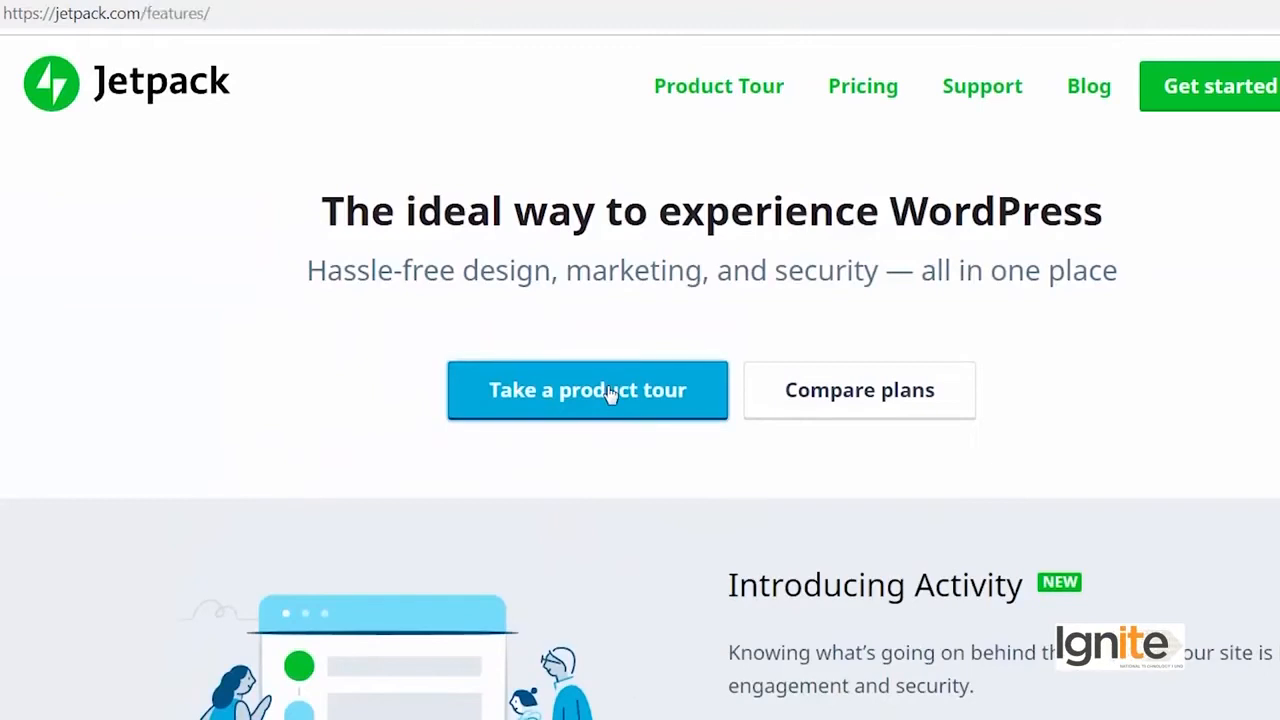
scroll(605, 509, "down", 10)
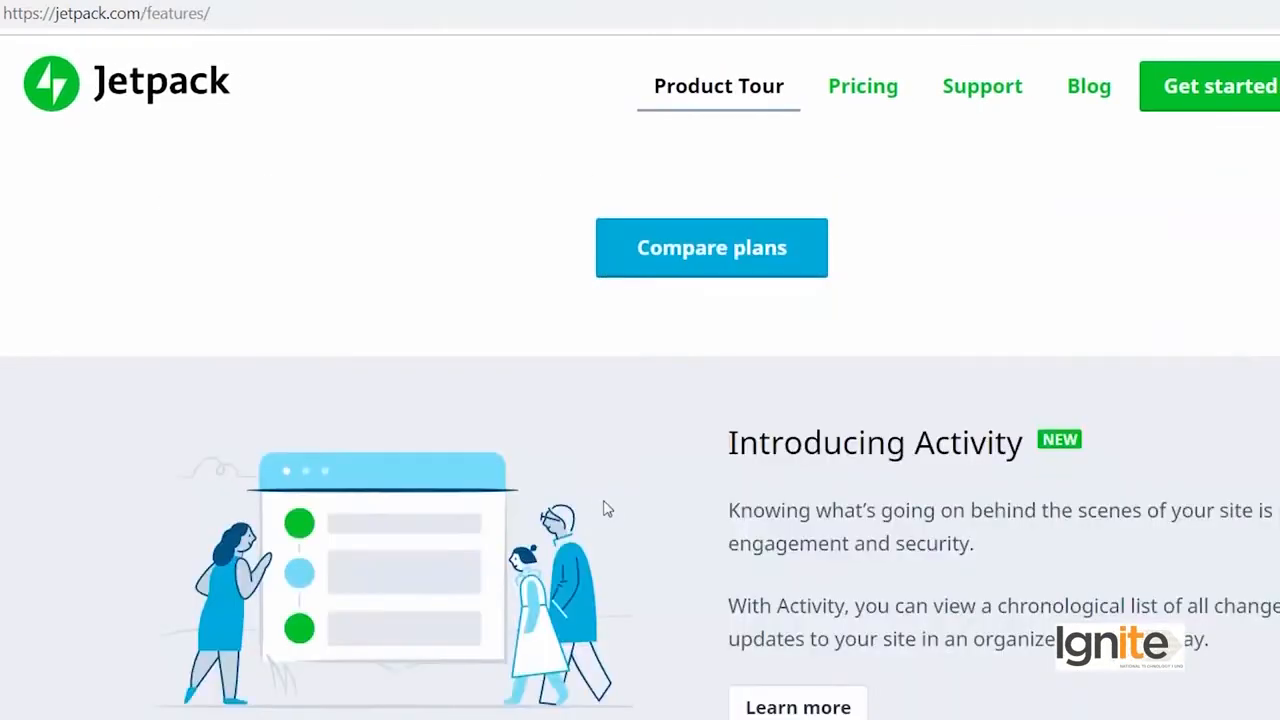
scroll(604, 506, "up", 3)
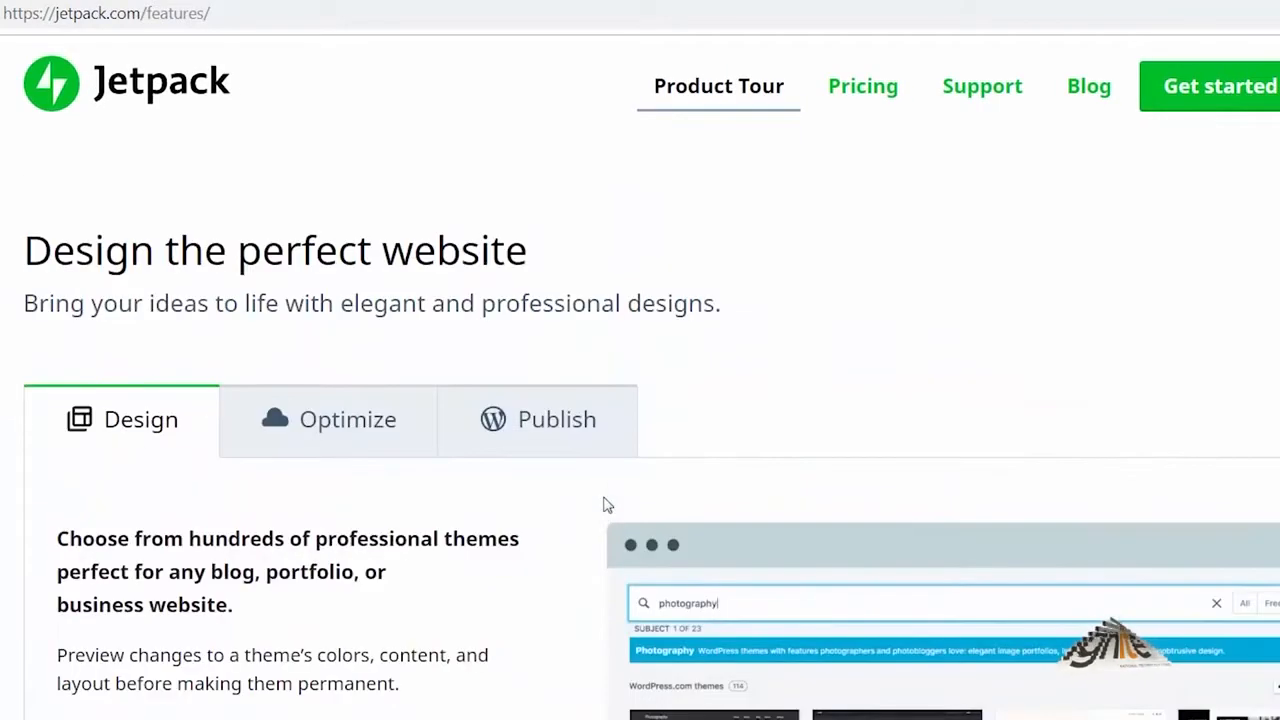
left_click(319, 430)
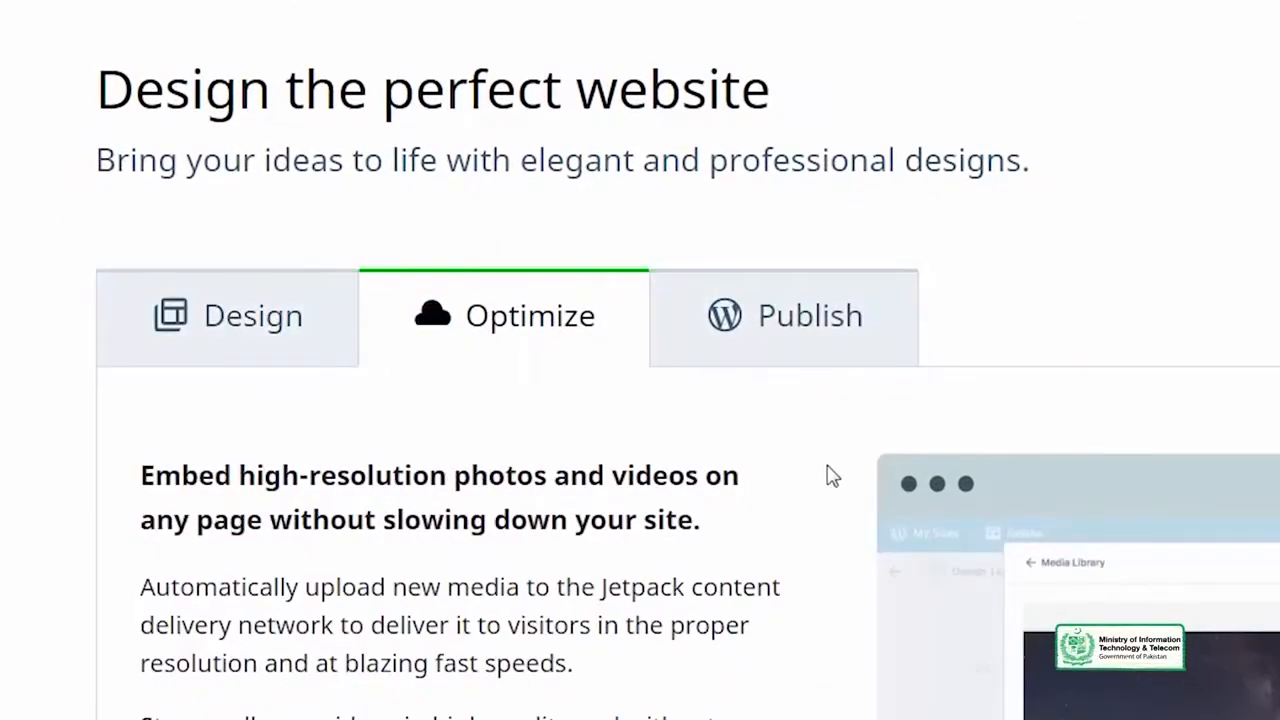
scroll(830, 476, "down", 10)
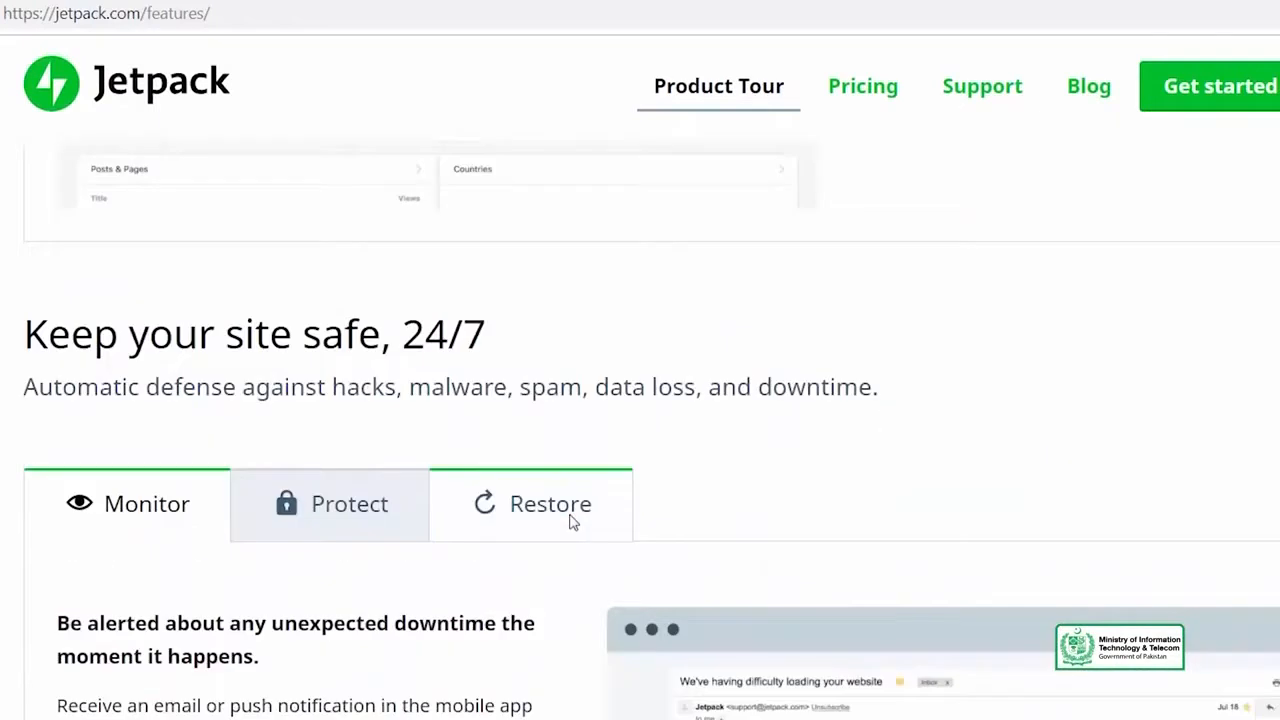
scroll(572, 522, "down", 5)
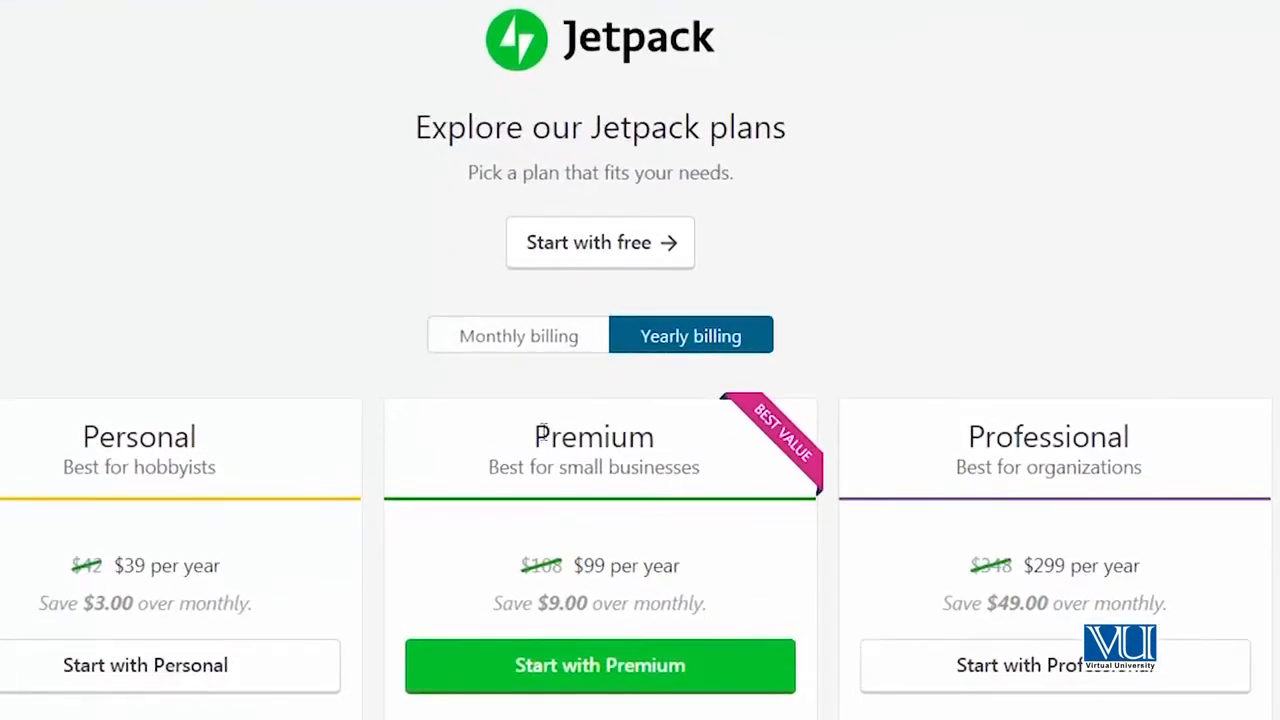
Start with the free Jetpack plan and submit withsaad.com as the self-hosted site's address.
left_click(558, 250)
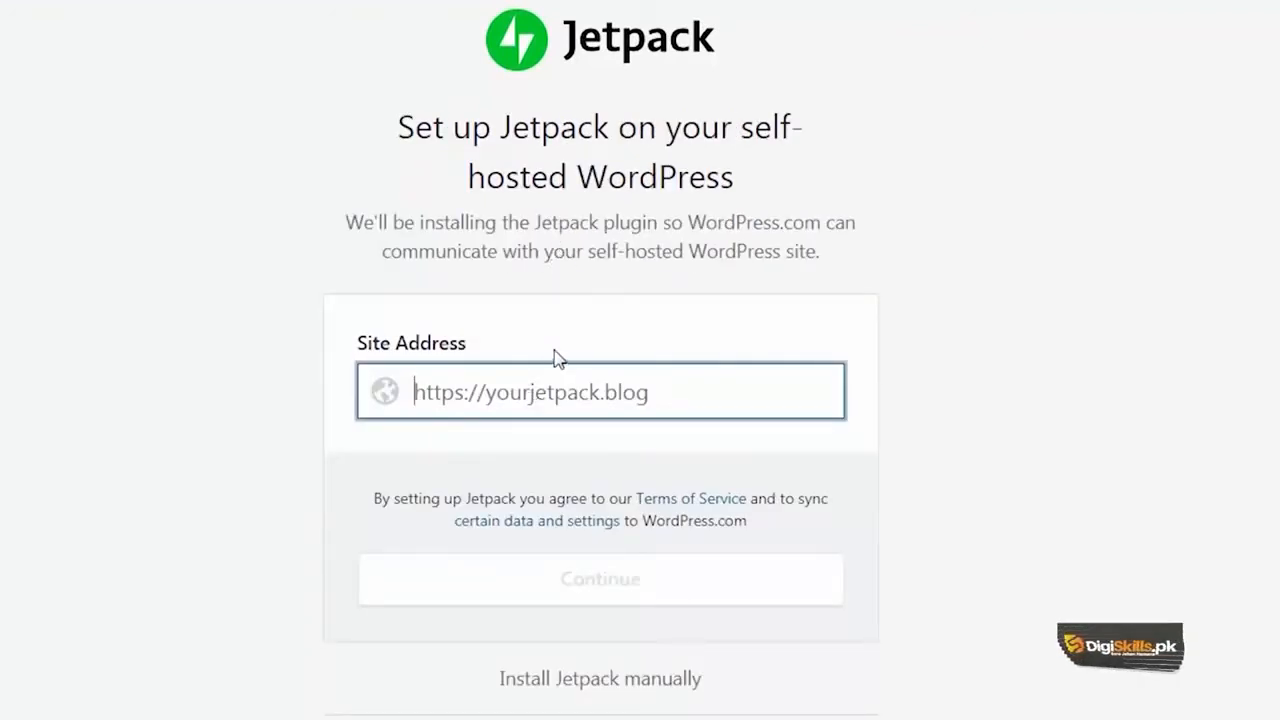
type("withsaad.com")
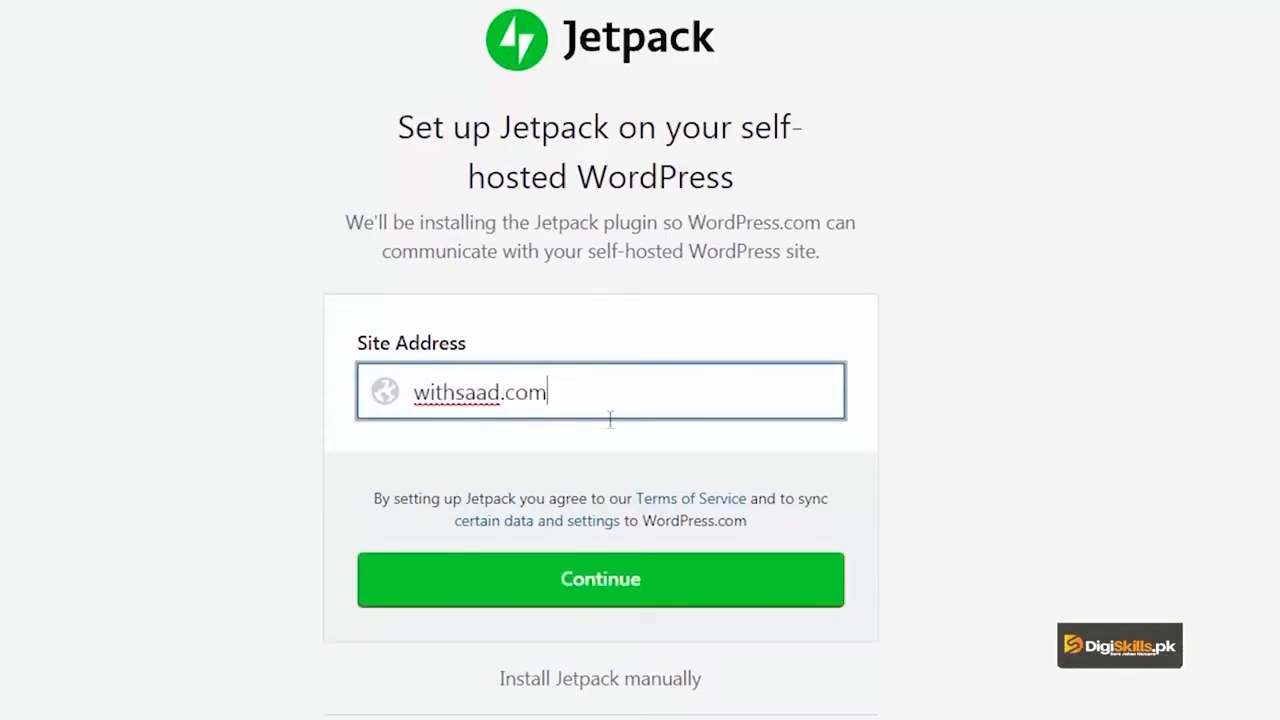
left_click(571, 584)
Enter the WordPress administrator username admin and the account password, and install Jetpack on the site.
left_click(563, 391)
type("admin")
key("Tab")
type("*********")
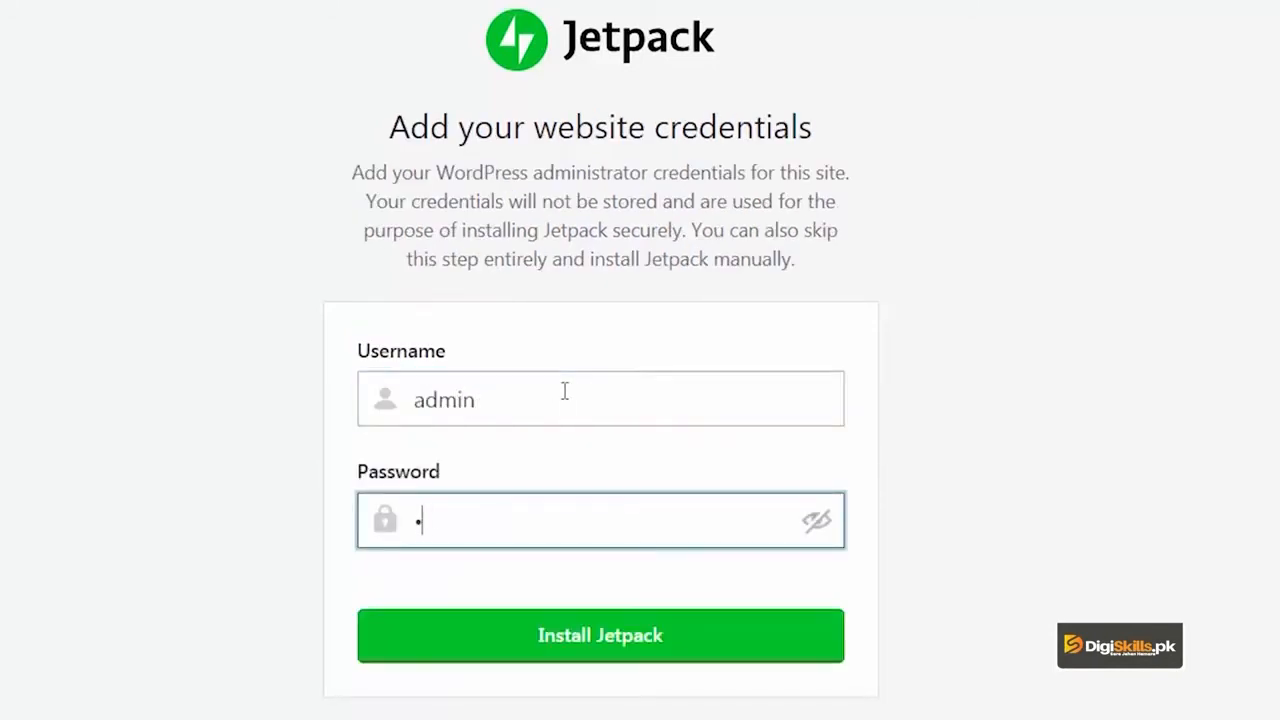
left_click(600, 637)
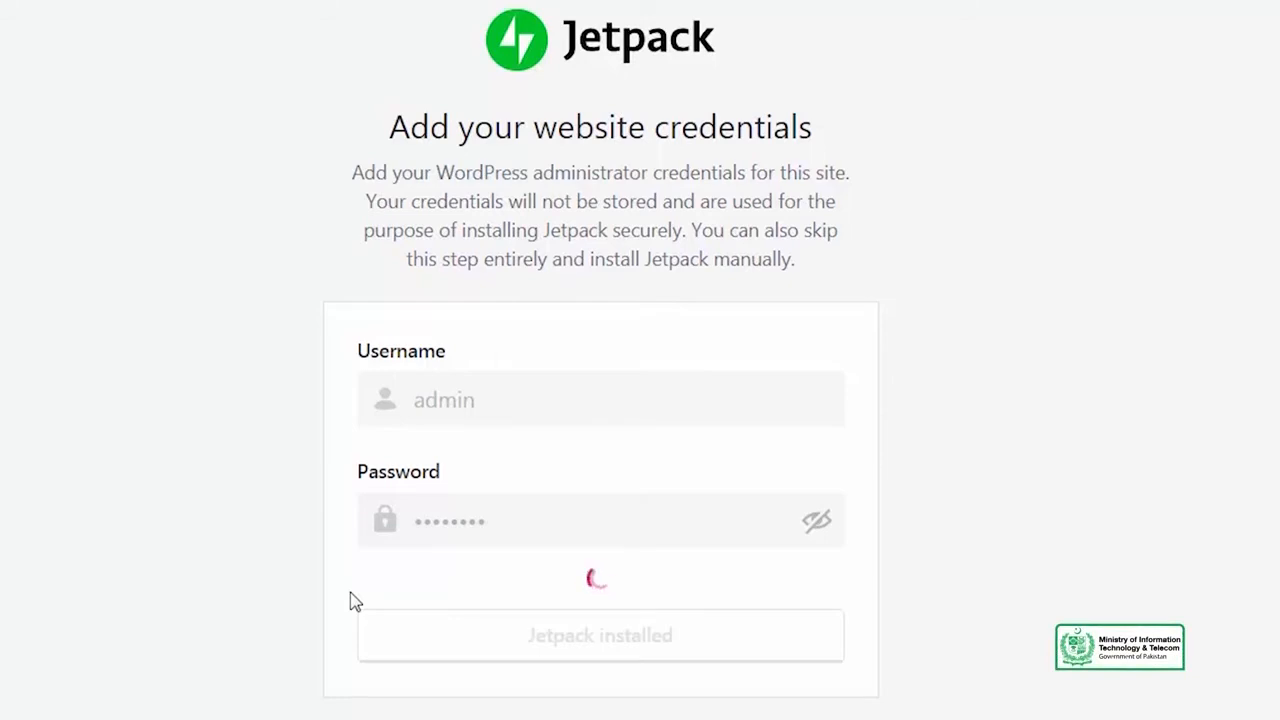
Open the site's dashboard at withsaad.com/wp-admin in a new browser tab.
left_click(354, 14)
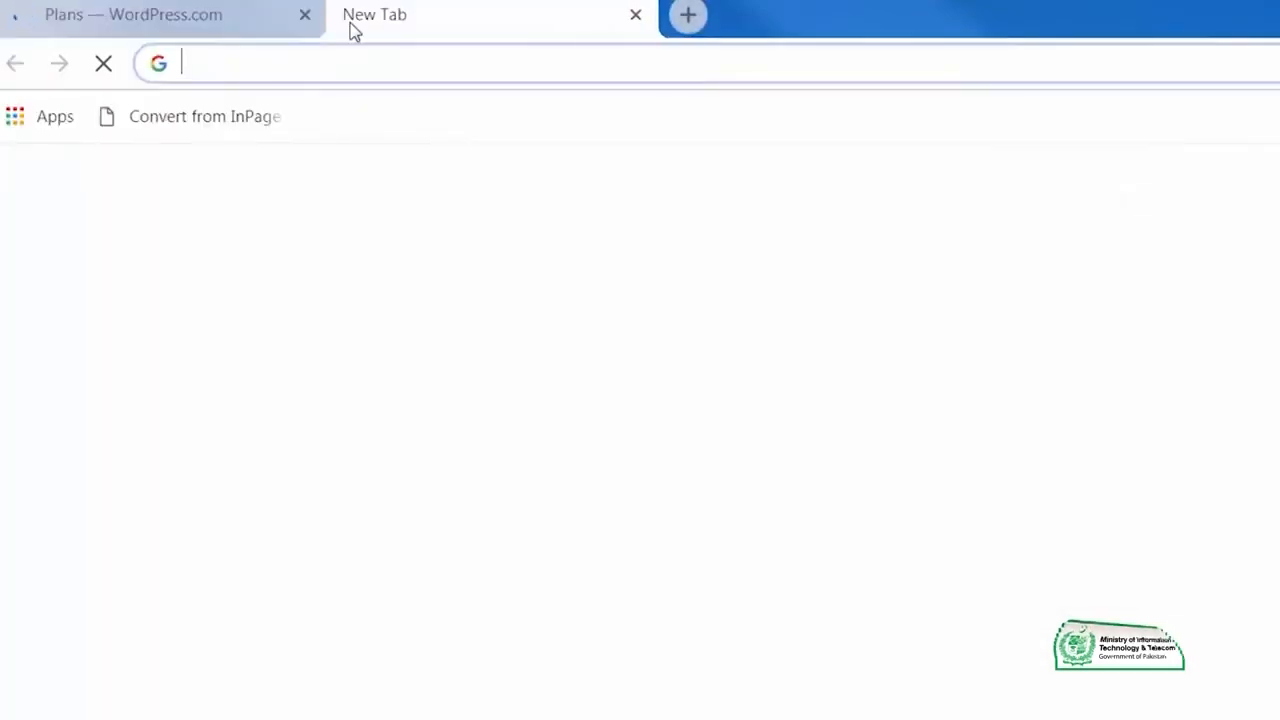
type("withsaad.com/wp-admin")
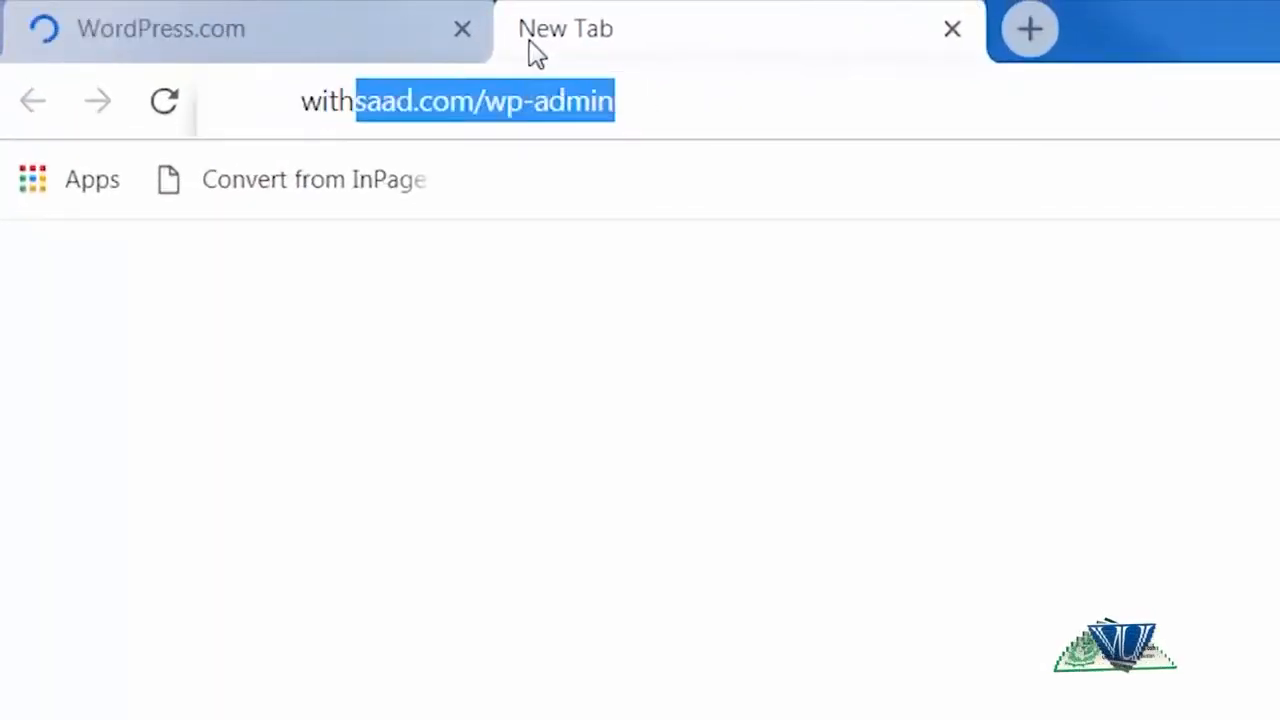
key("Return")
left_click(343, 29)
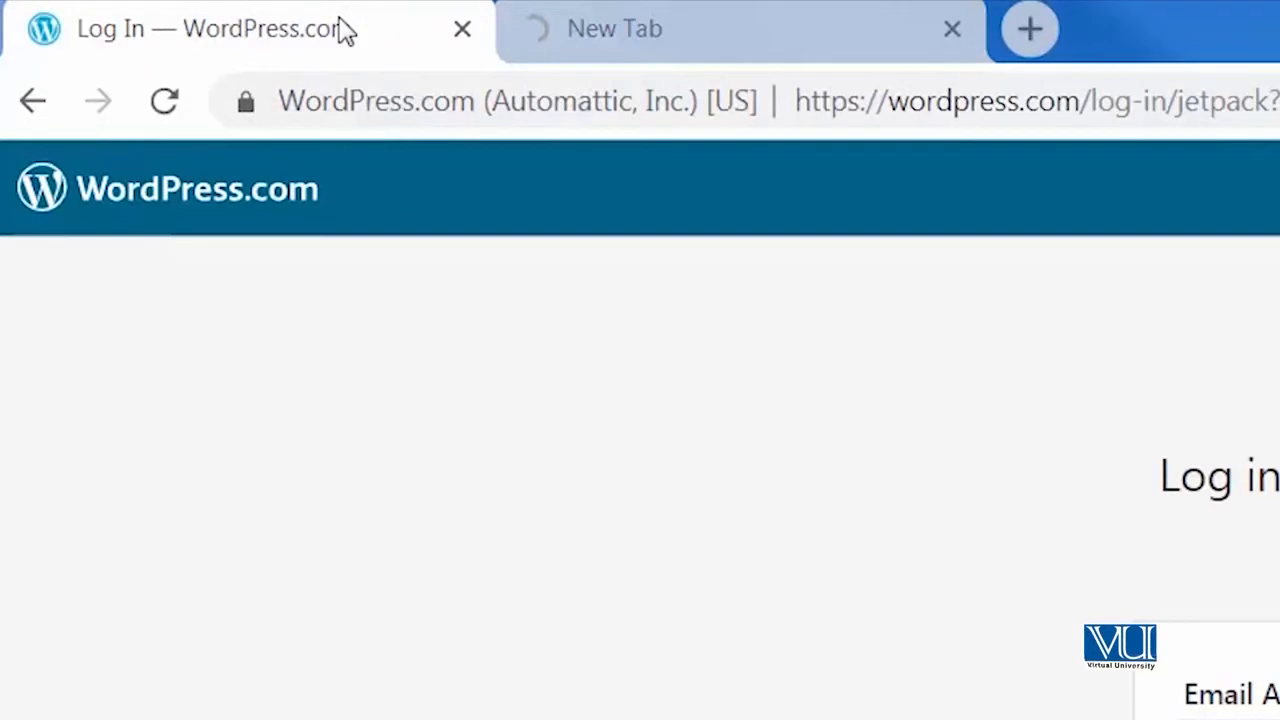
left_click(777, 10)
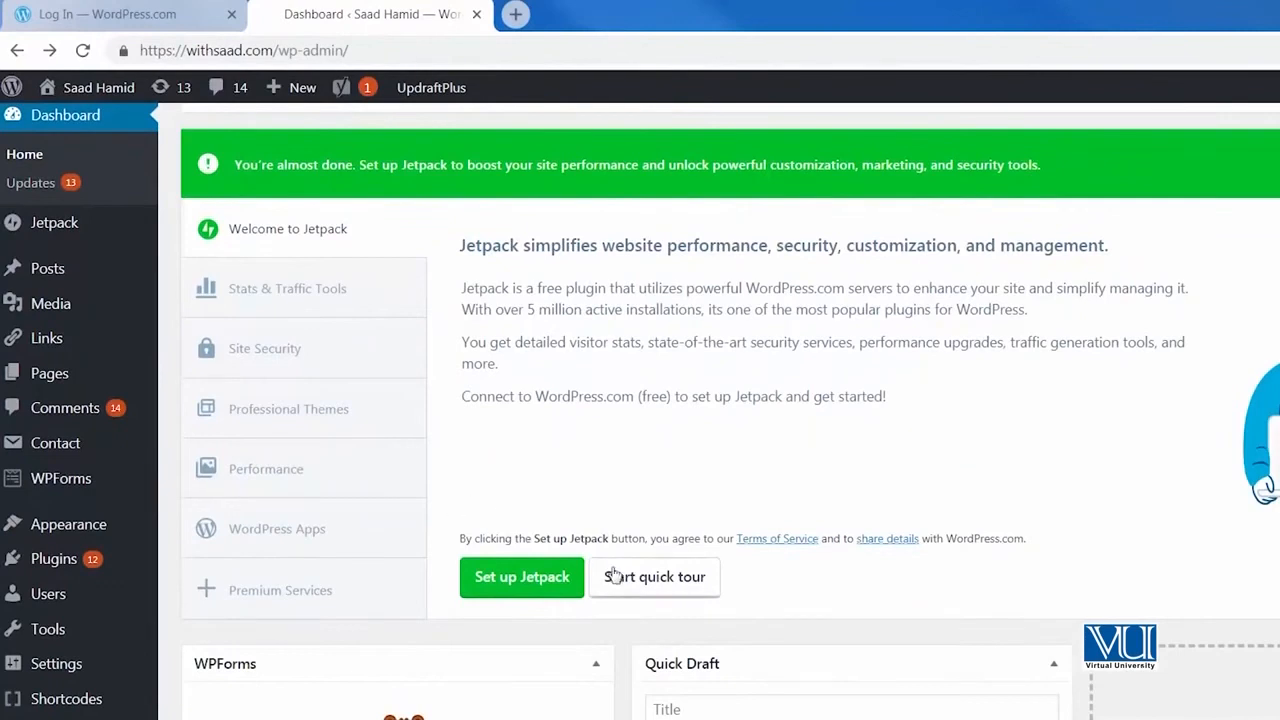
Take the dashboard's Jetpack quick tour, viewing Stats & Traffic Tools, Site Security, Professional Themes, Performance and WordPress Apps.
left_click(614, 576)
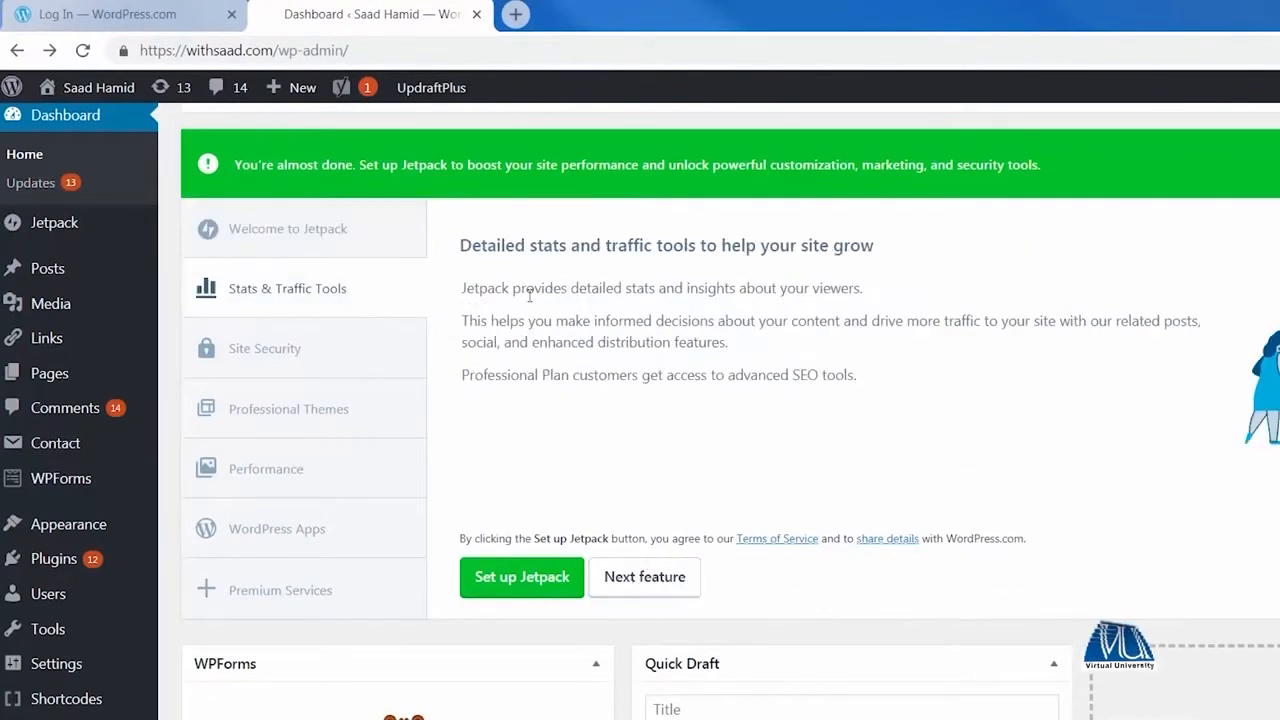
left_click(622, 584)
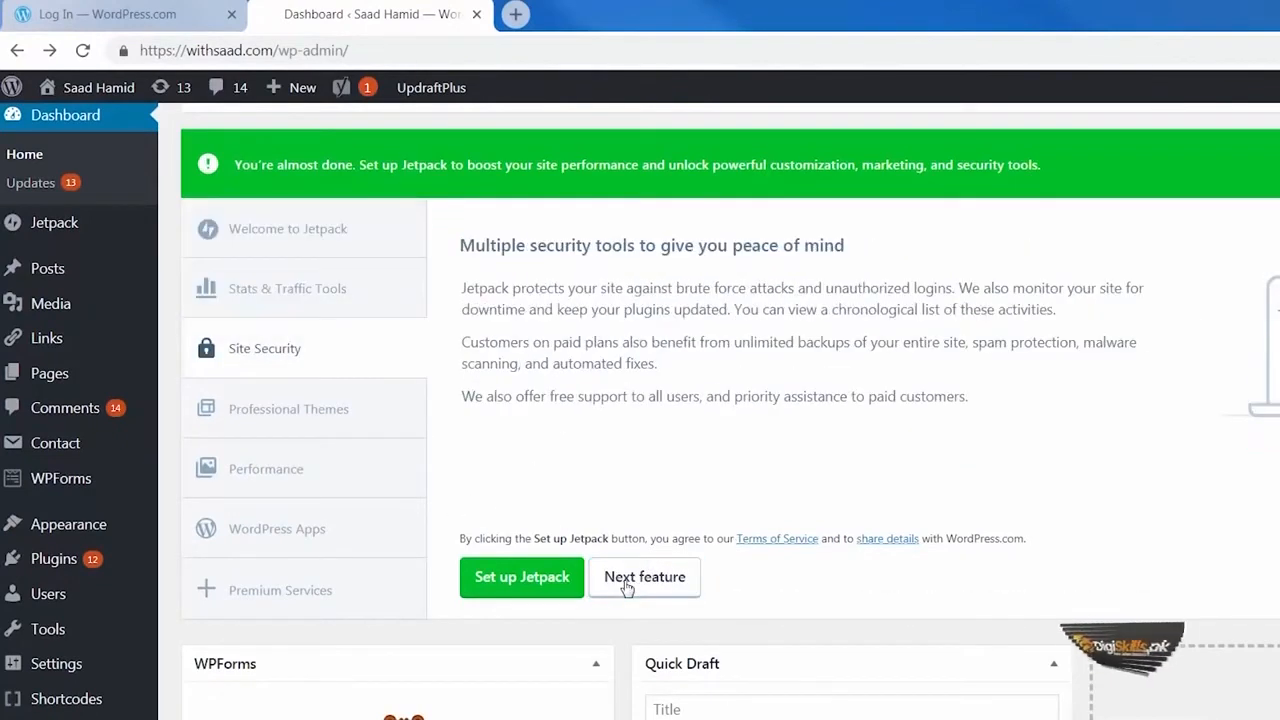
left_click(627, 586)
left_click(629, 586)
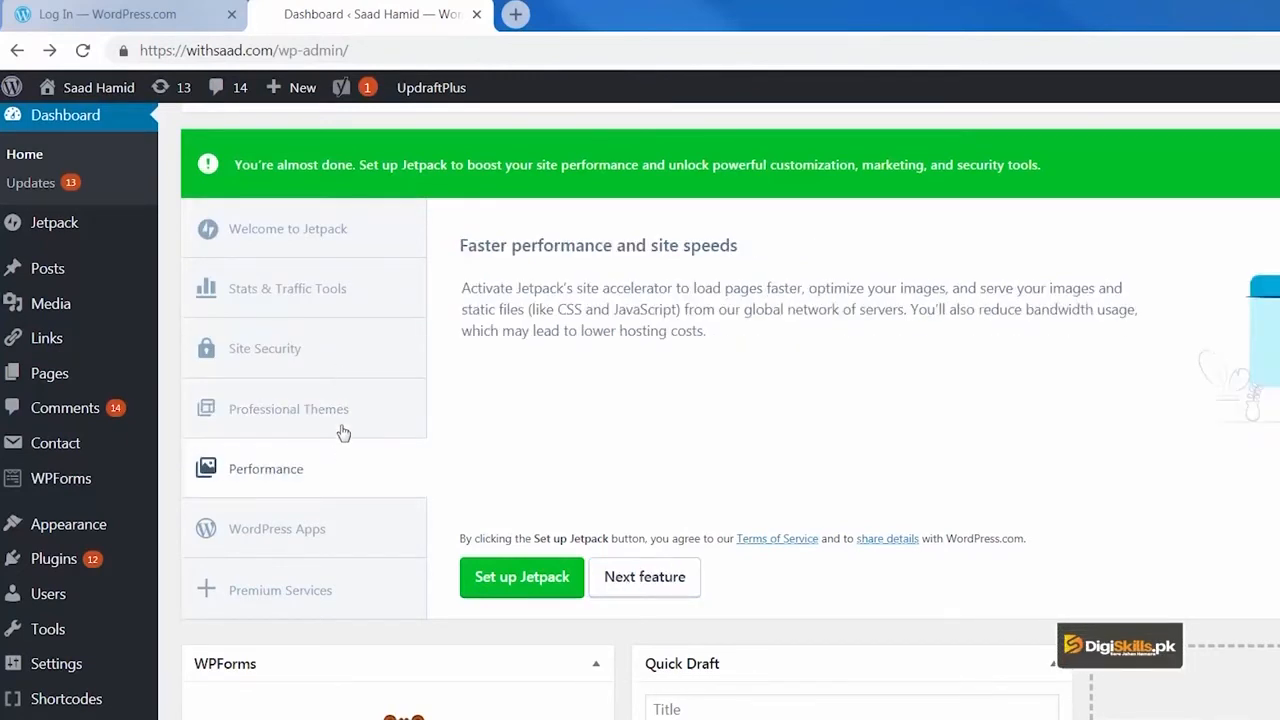
left_click(333, 354)
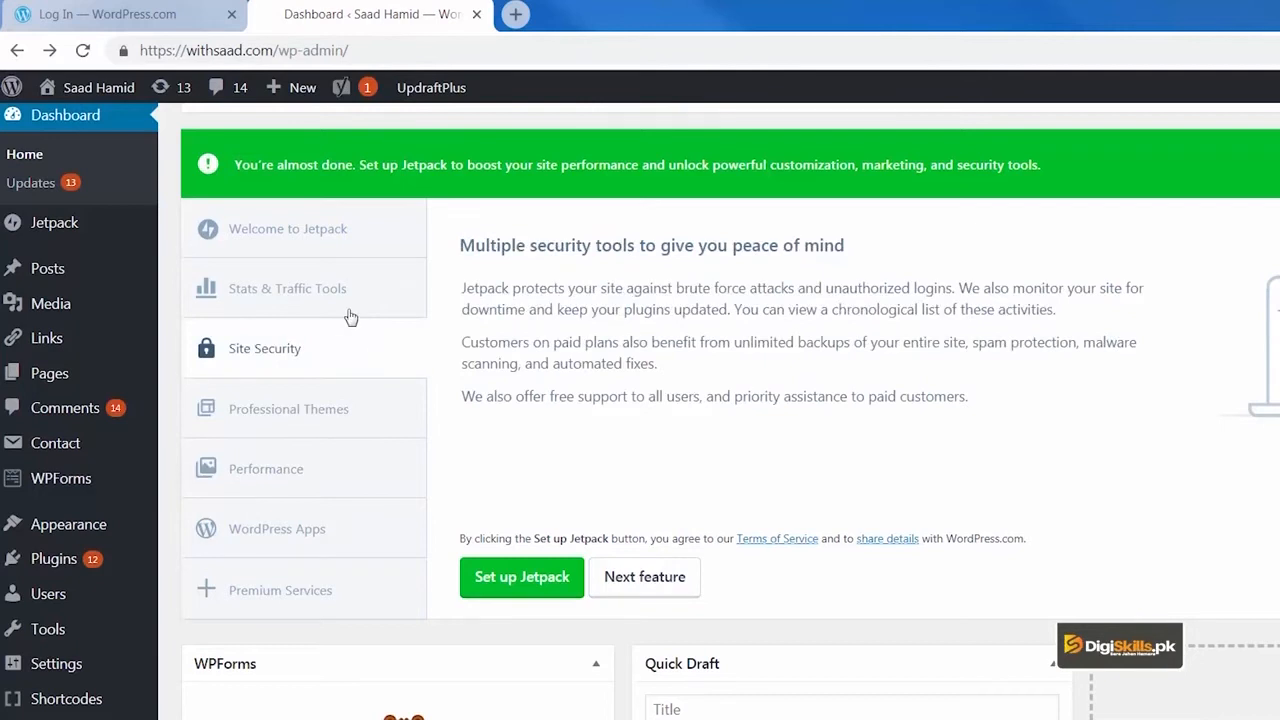
left_click(351, 308)
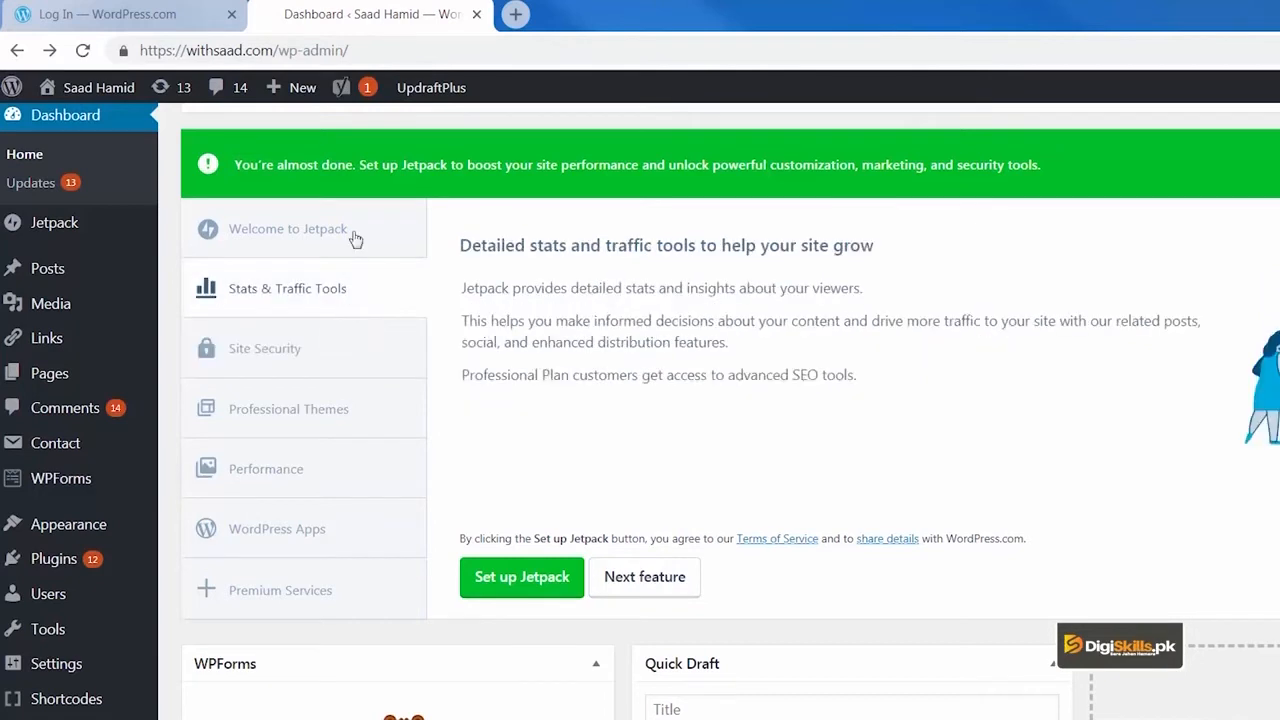
left_click(326, 474)
left_click(334, 551)
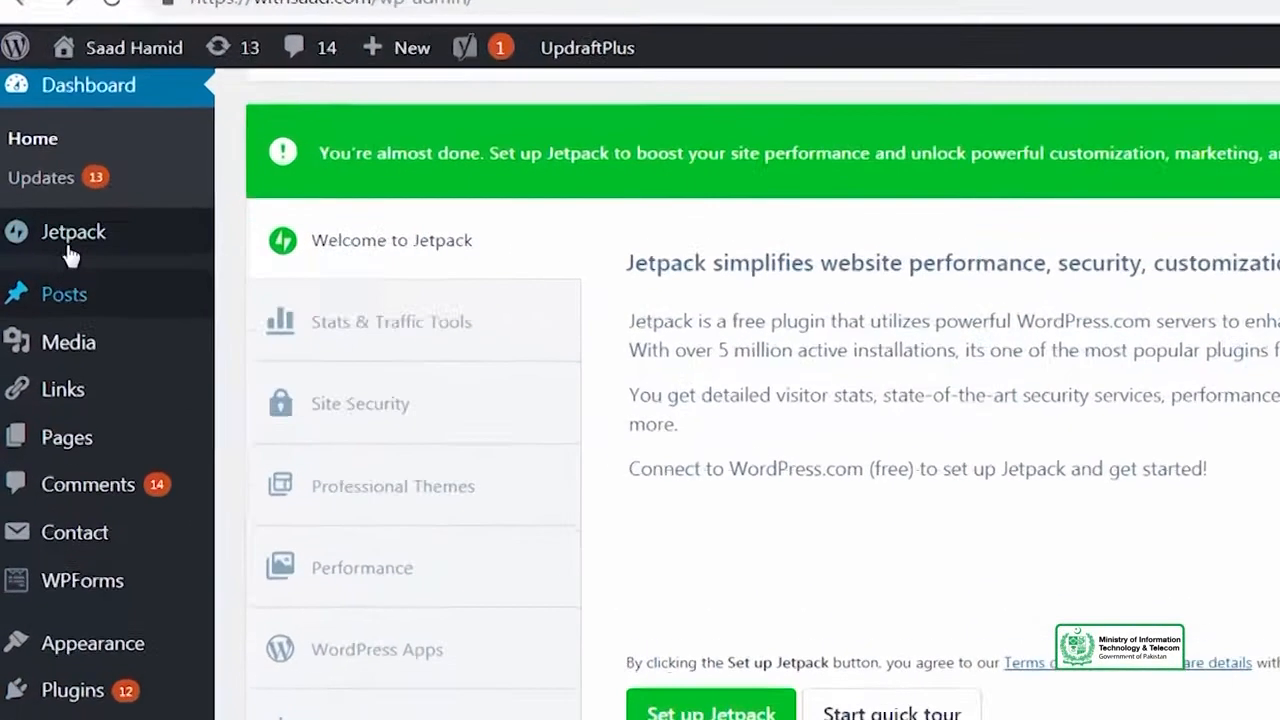
Open the Jetpack plugin page in the site admin and review its sections from Design & Customization to the WordPress apps.
mouse_move(68, 230)
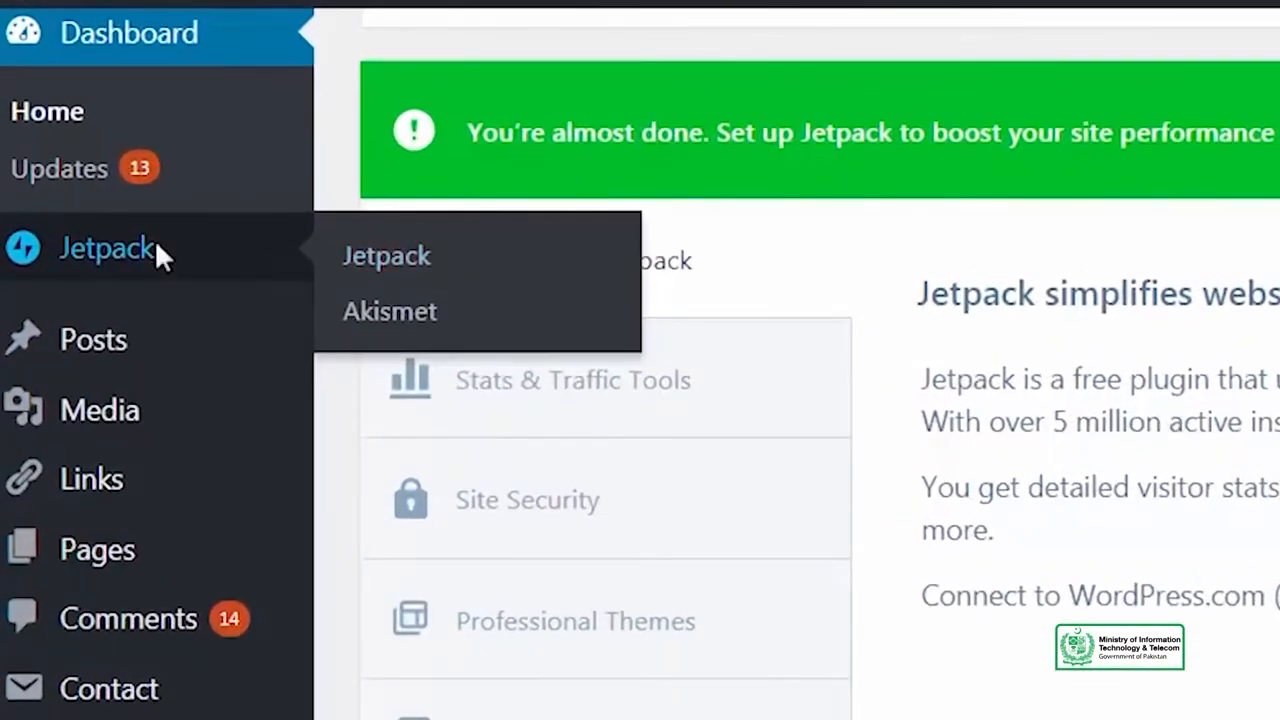
left_click(679, 390)
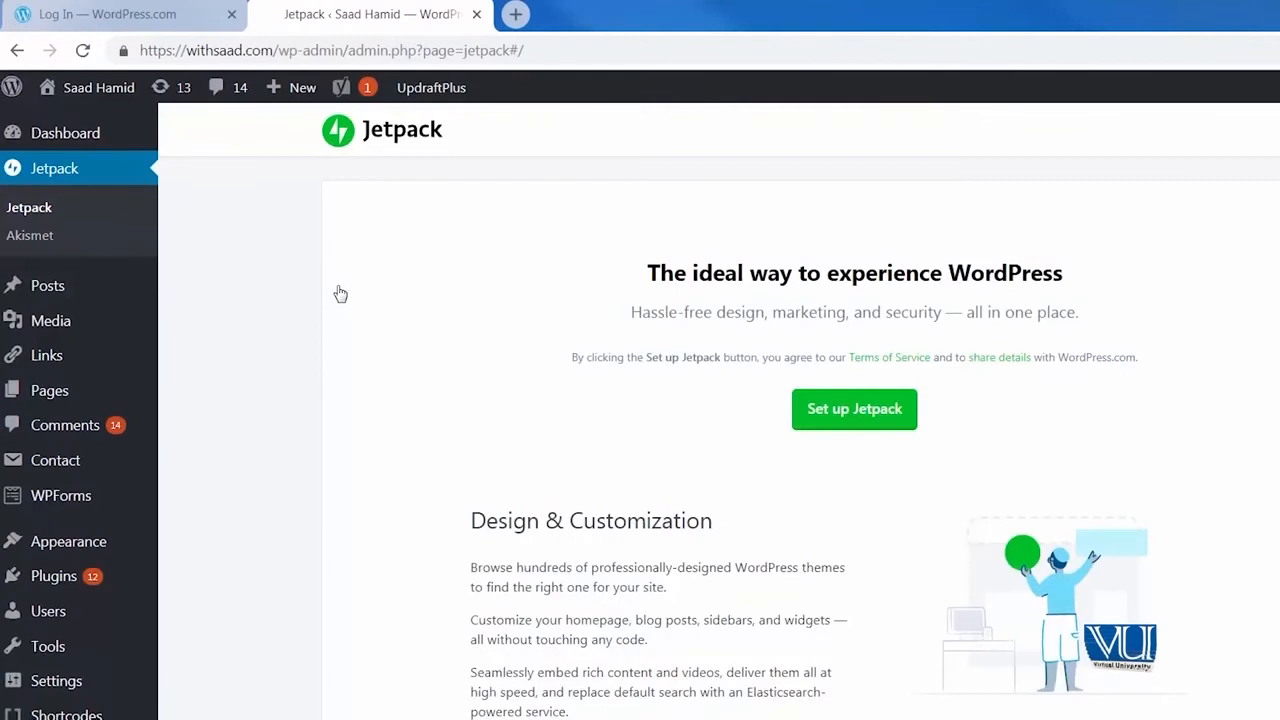
scroll(369, 363, "down", 12)
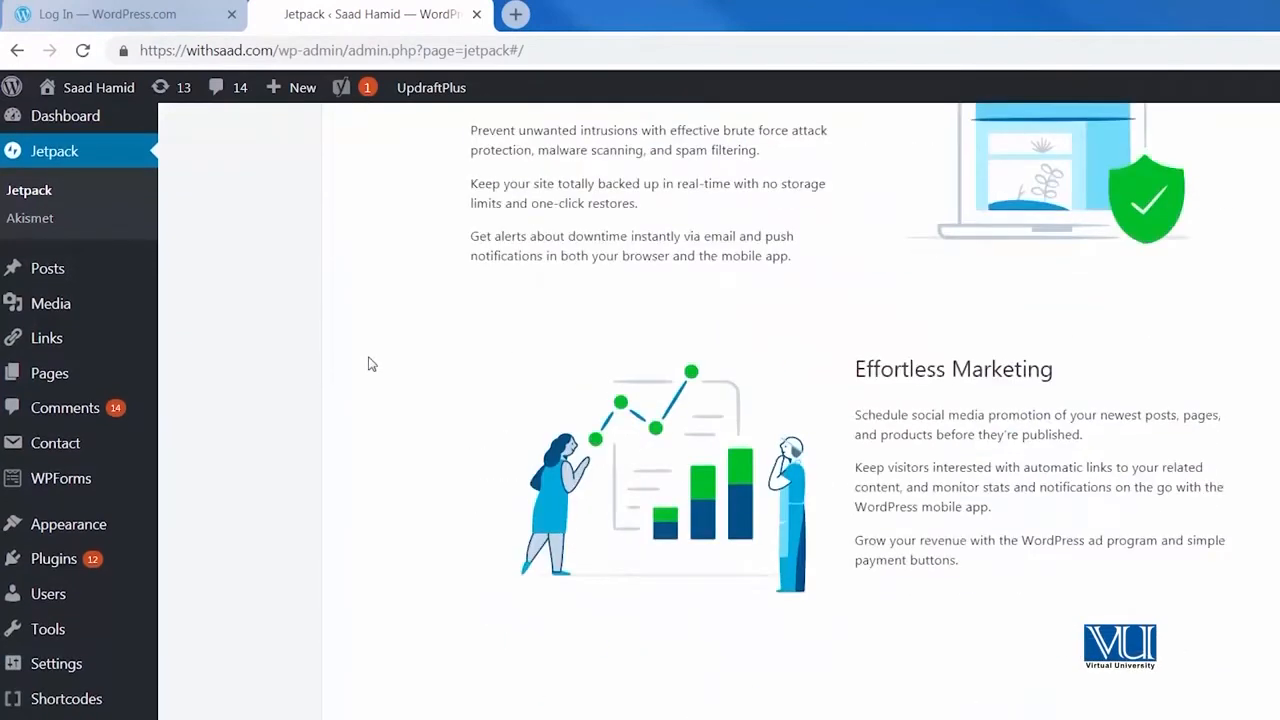
scroll(369, 363, "up", 10)
scroll(369, 363, "up", 1)
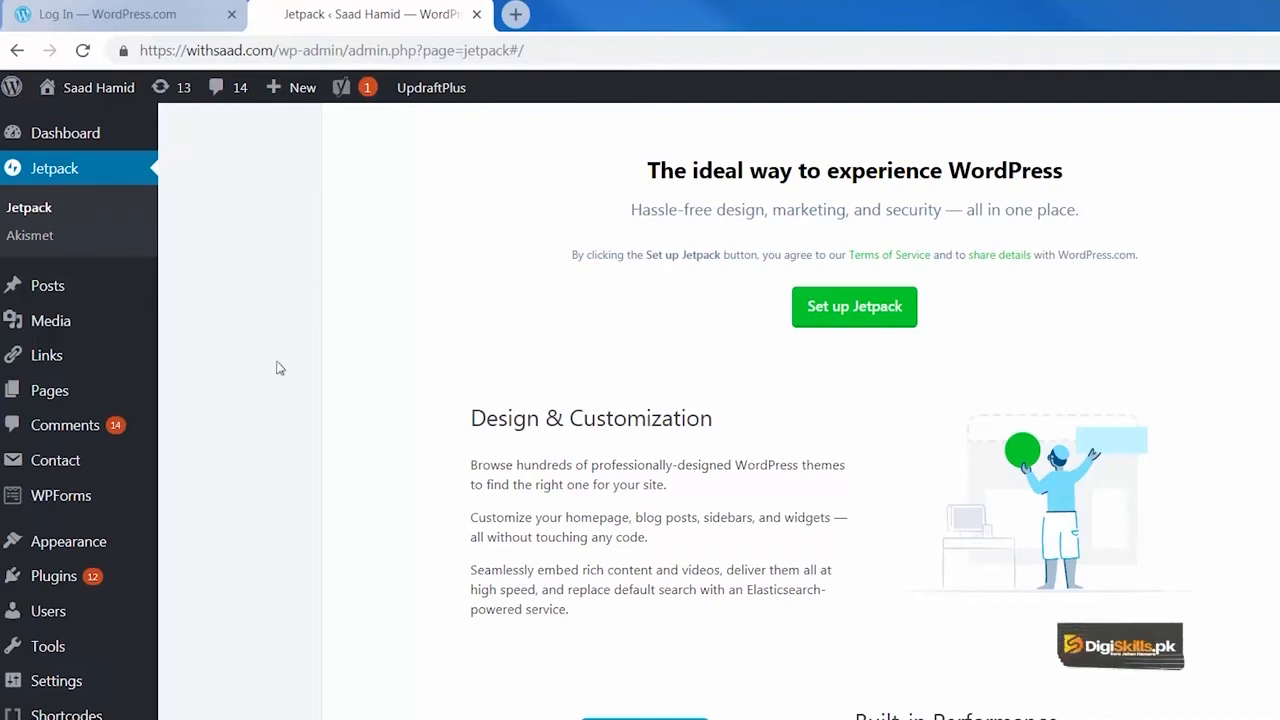
scroll(283, 464, "down", 5)
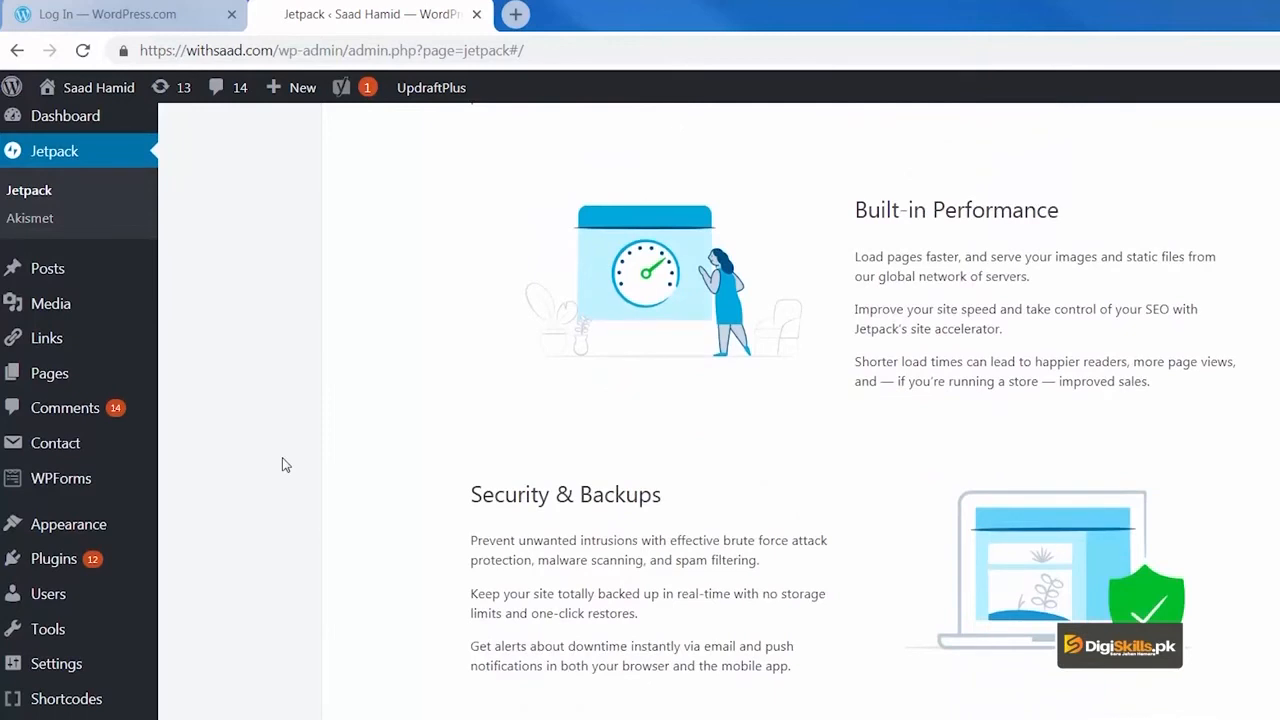
scroll(352, 462, "down", 5)
scroll(352, 462, "up", 2)
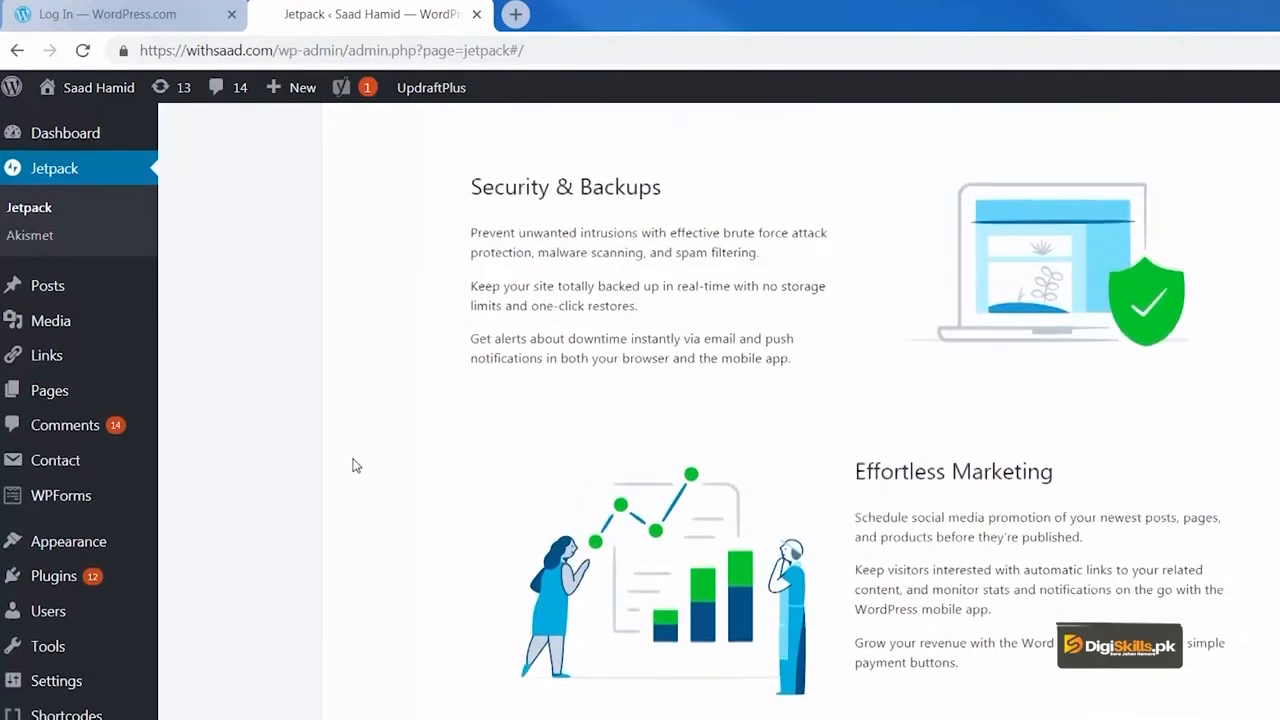
scroll(354, 464, "down", 3)
scroll(355, 464, "down", 5)
scroll(357, 466, "up", 3)
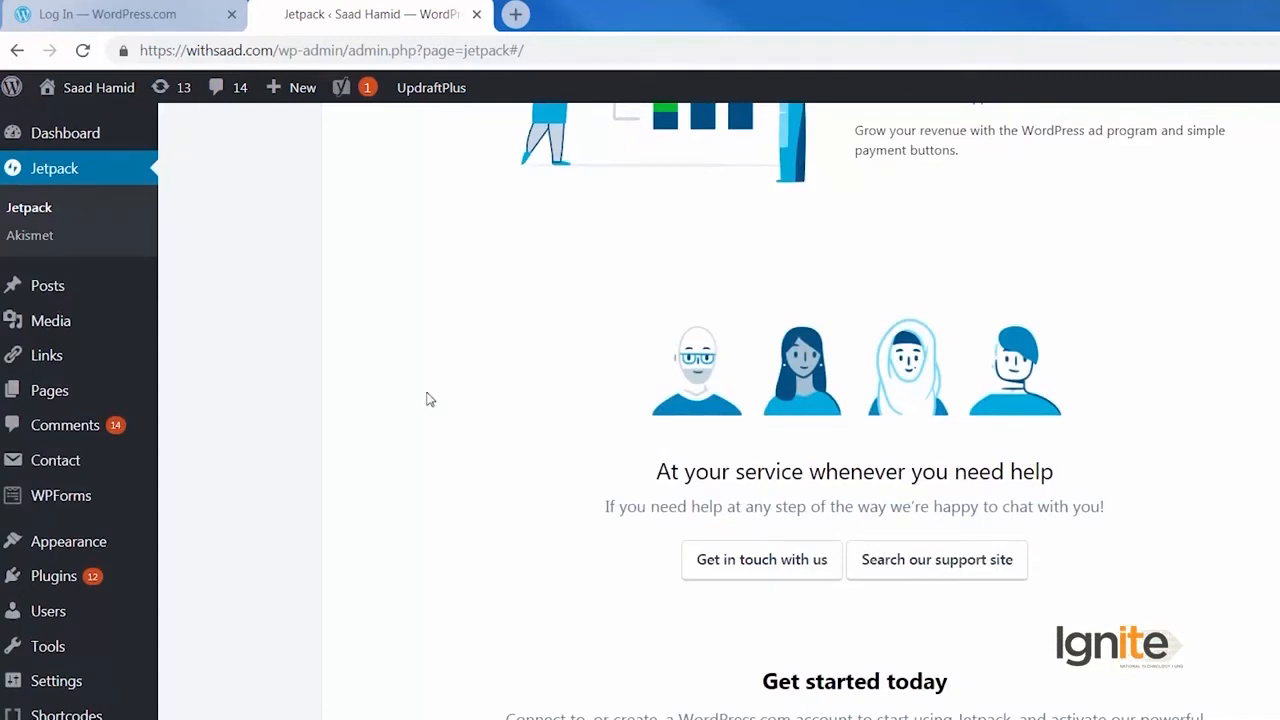
scroll(430, 399, "down", 6)
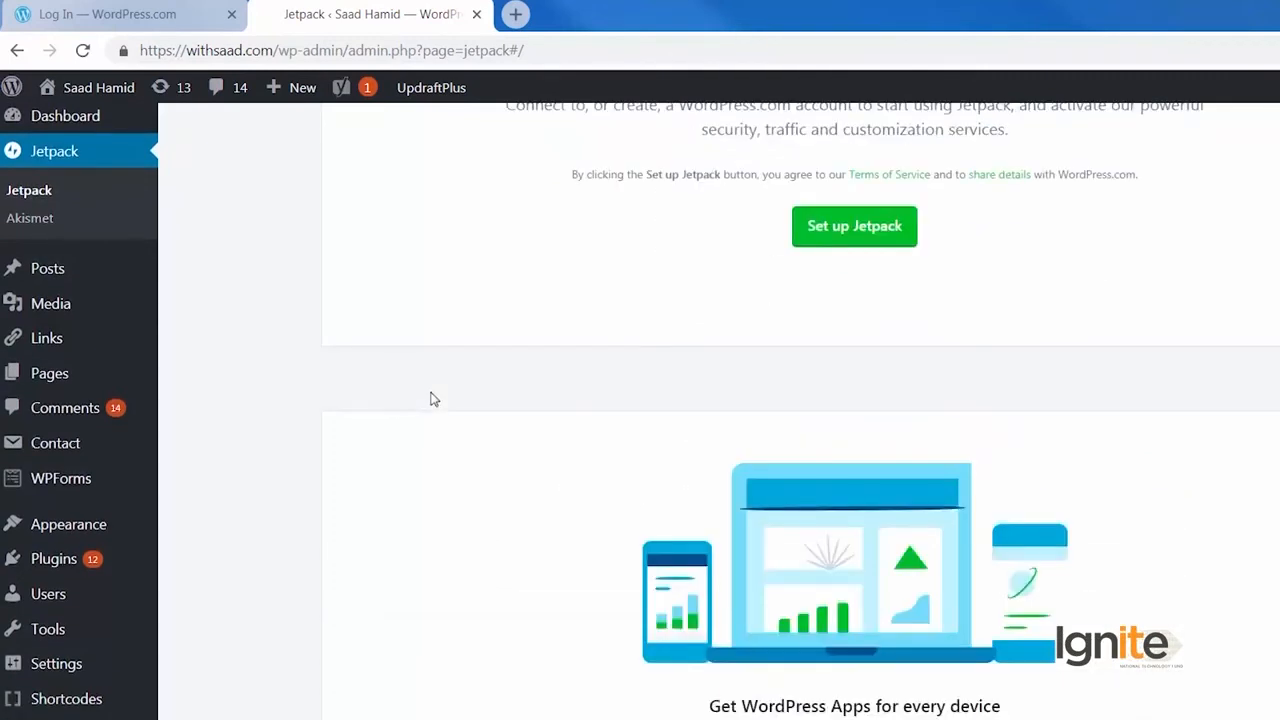
scroll(430, 399, "down", 3)
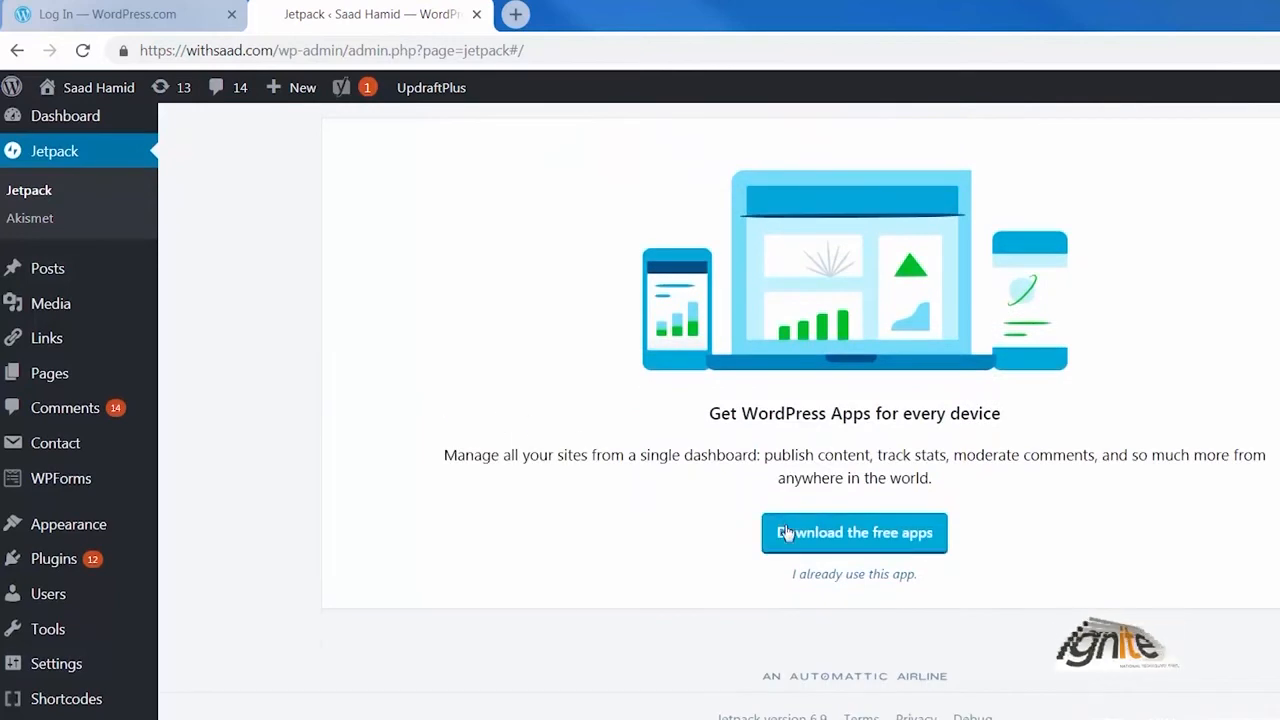
Open the download page for the free WordPress apps and look over the mobile app's features.
left_click(786, 533)
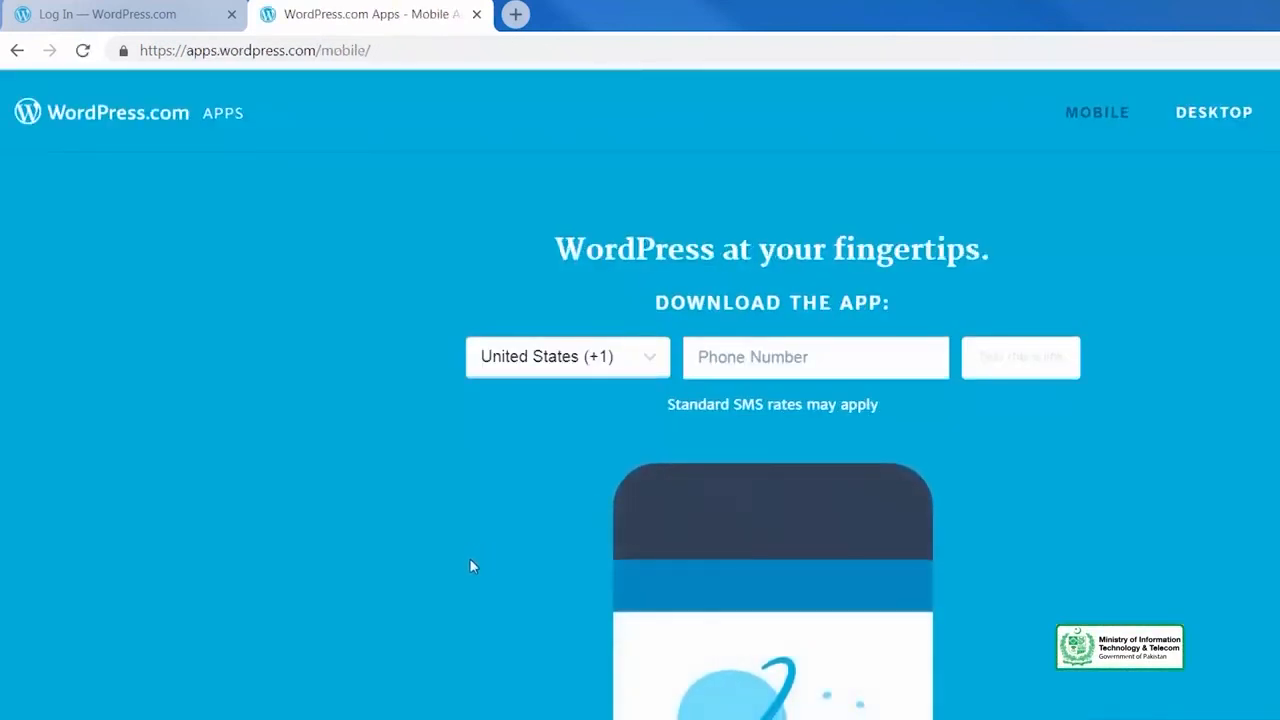
scroll(470, 558, "down", 12)
scroll(470, 562, "up", 8)
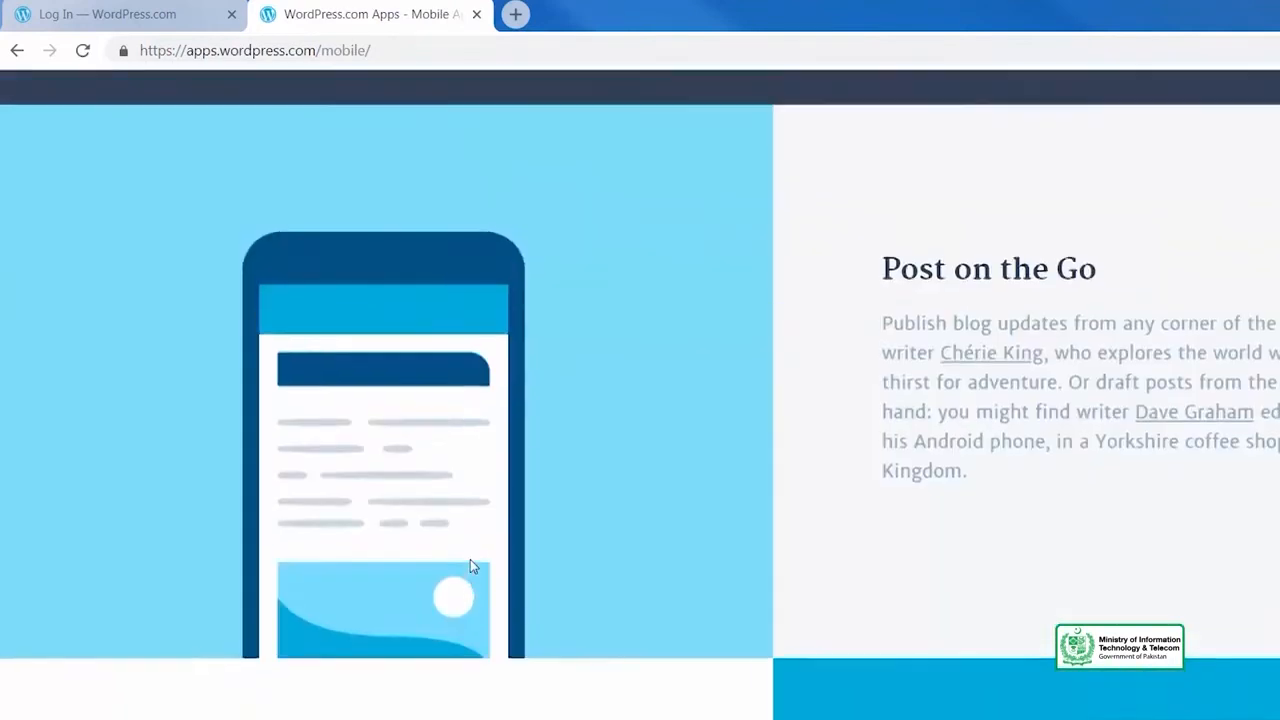